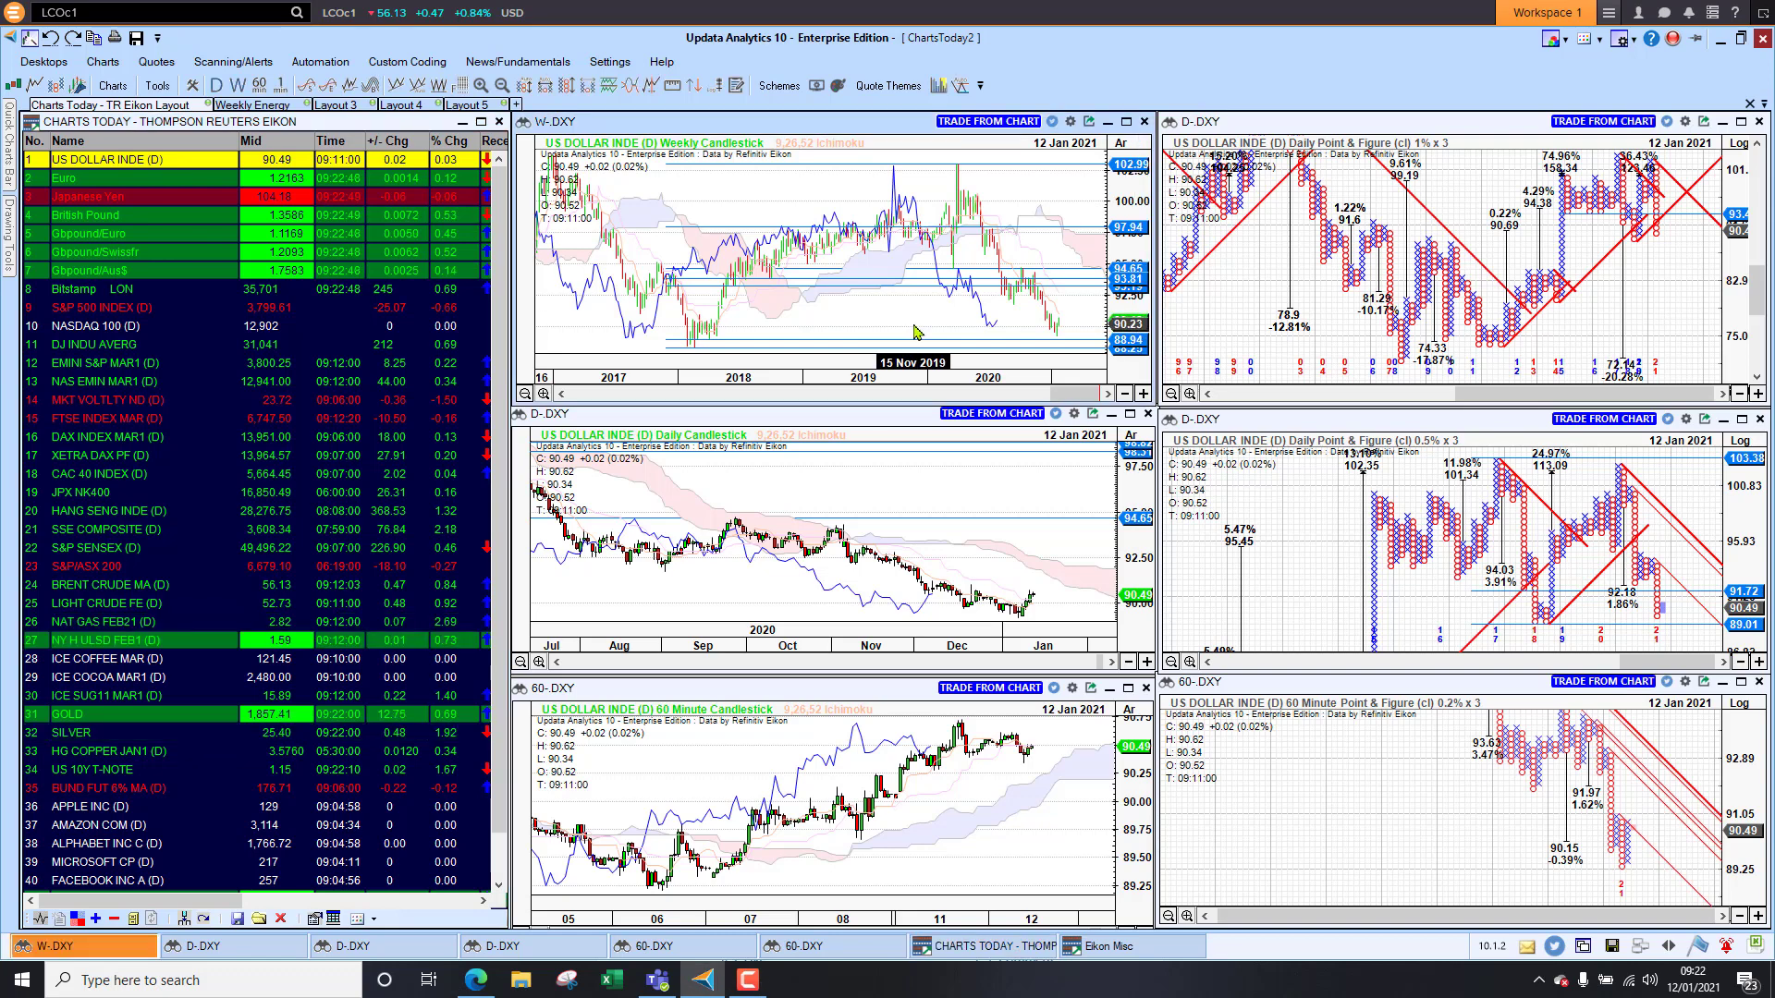
Step: Zoom the W-DXY weekly candlestick chart in from 2016–2020 to 2018–2020
{"action": "scroll", "coordinate": [916, 332], "scroll_direction": "up", "scroll_amount": 2}
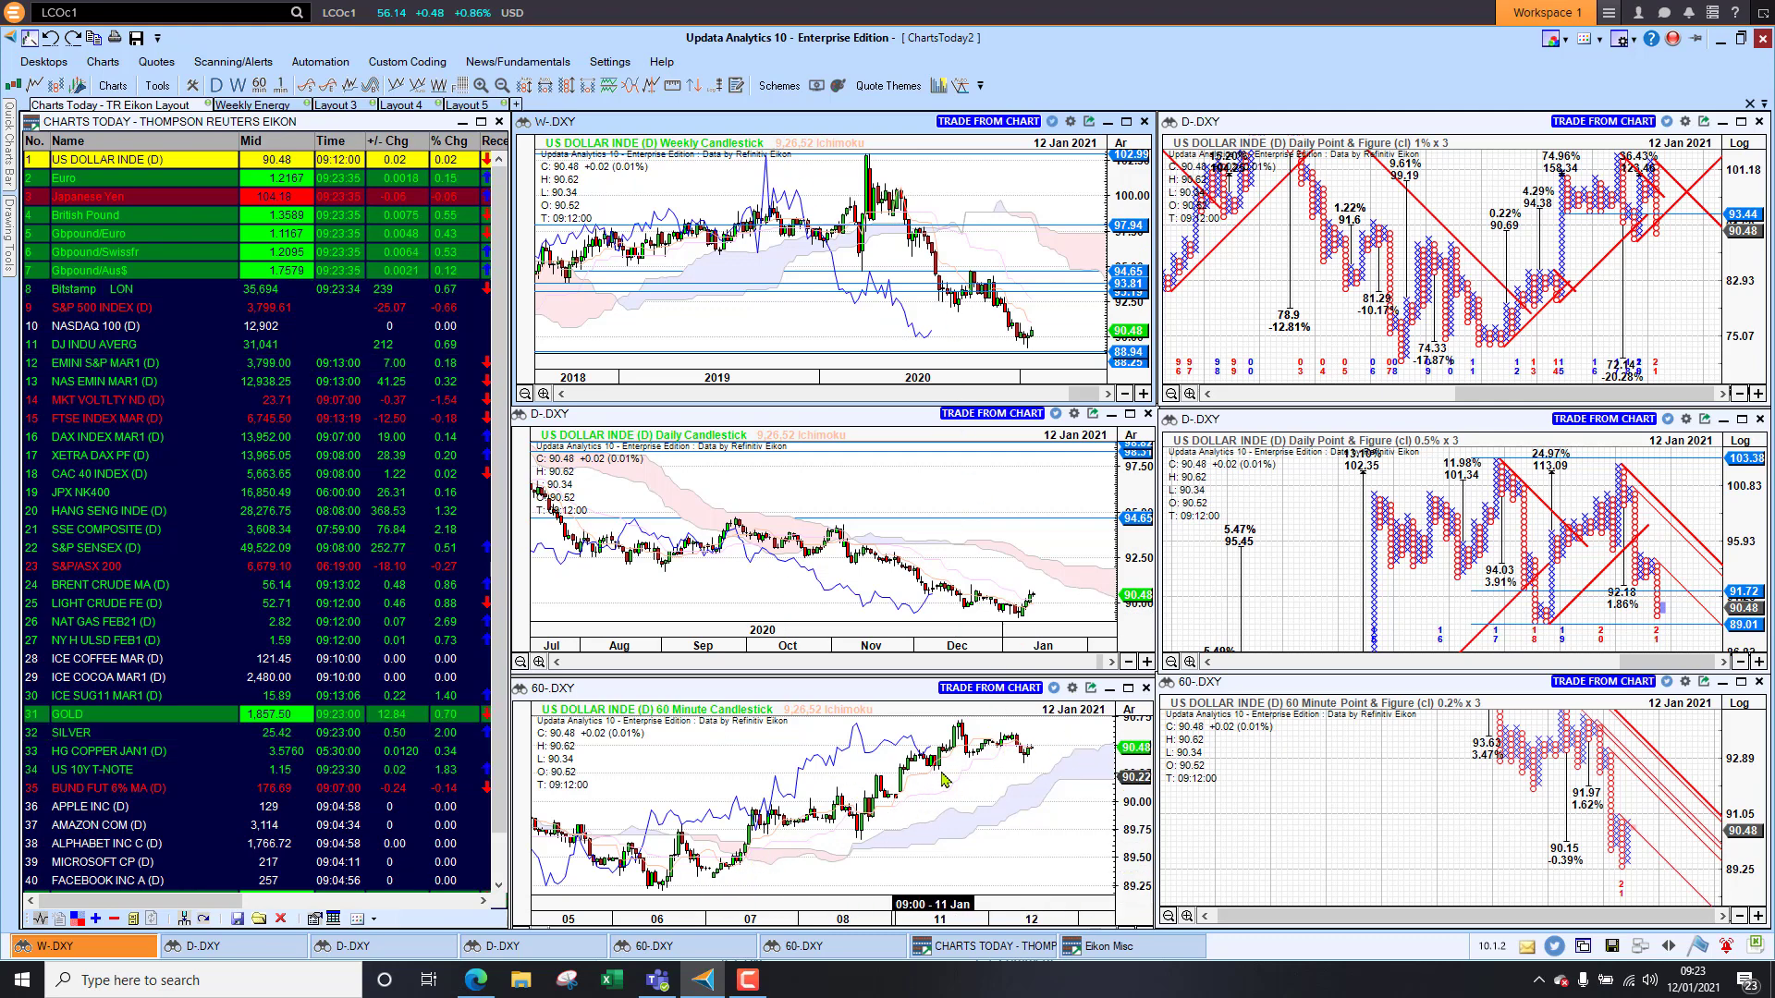
Step: Review the Euro and then the British Pound across all linked charts
{"action": "left_click", "coordinate": [144, 179]}
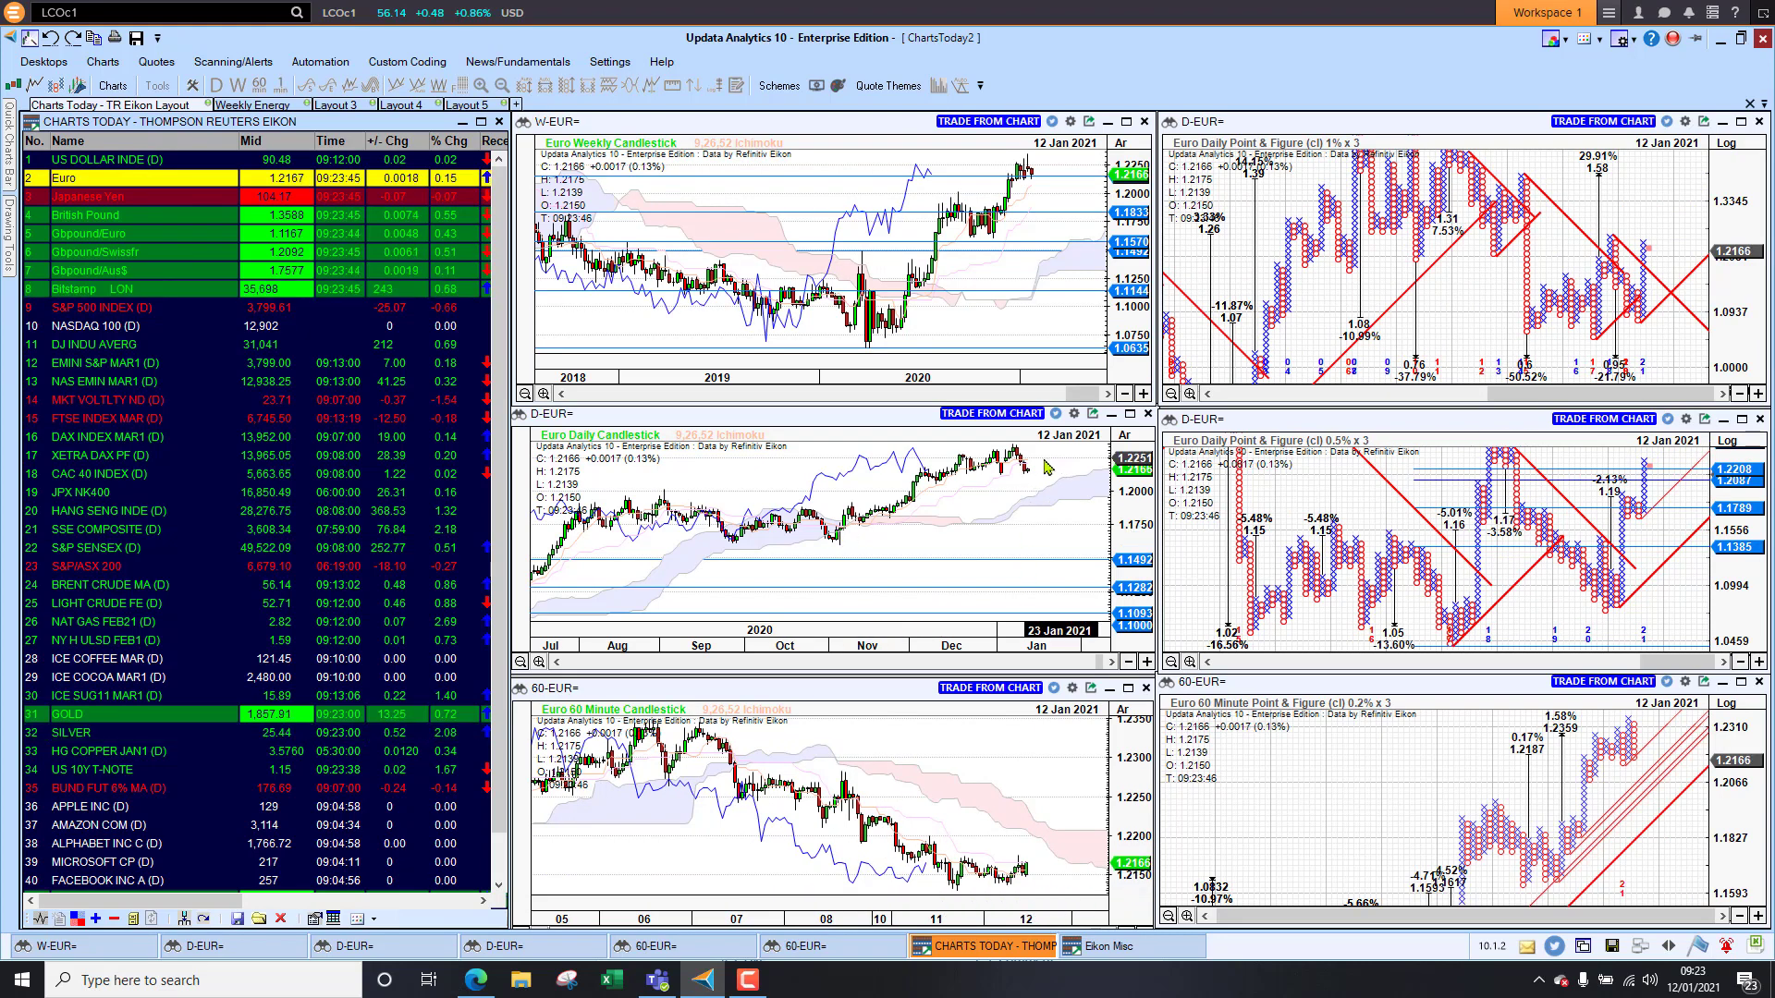
{"action": "left_click", "coordinate": [138, 220]}
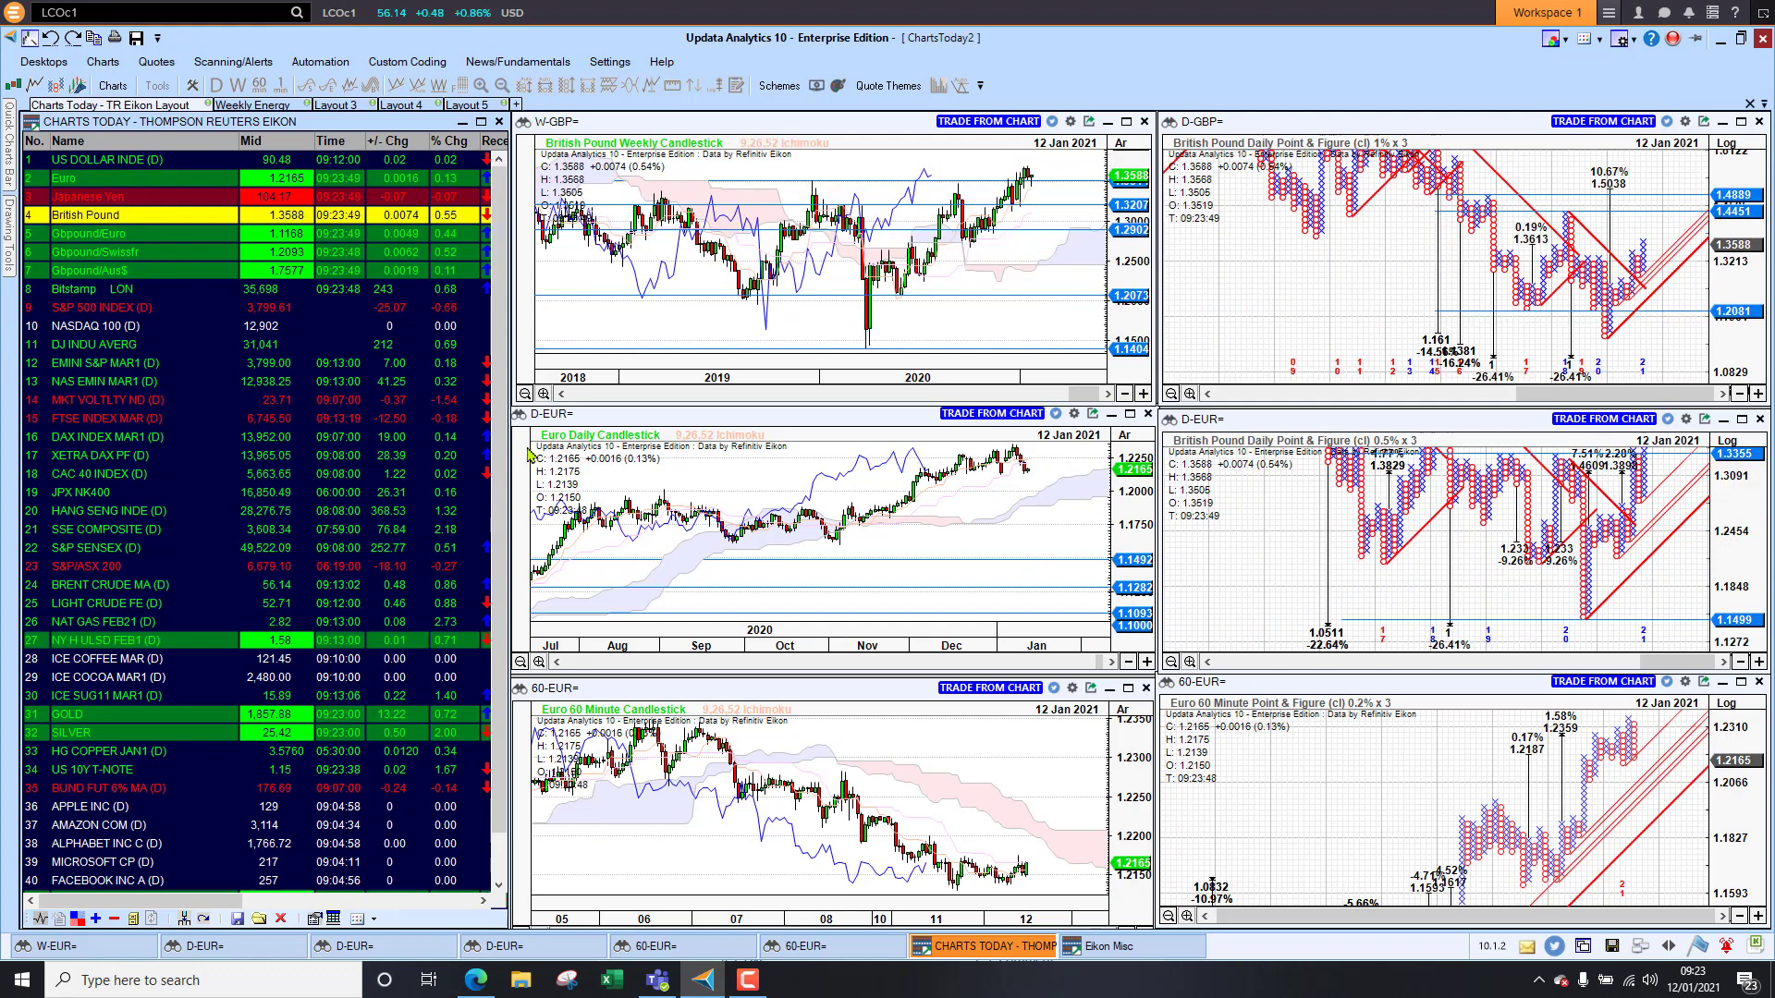
{"action": "left_click", "coordinate": [666, 257]}
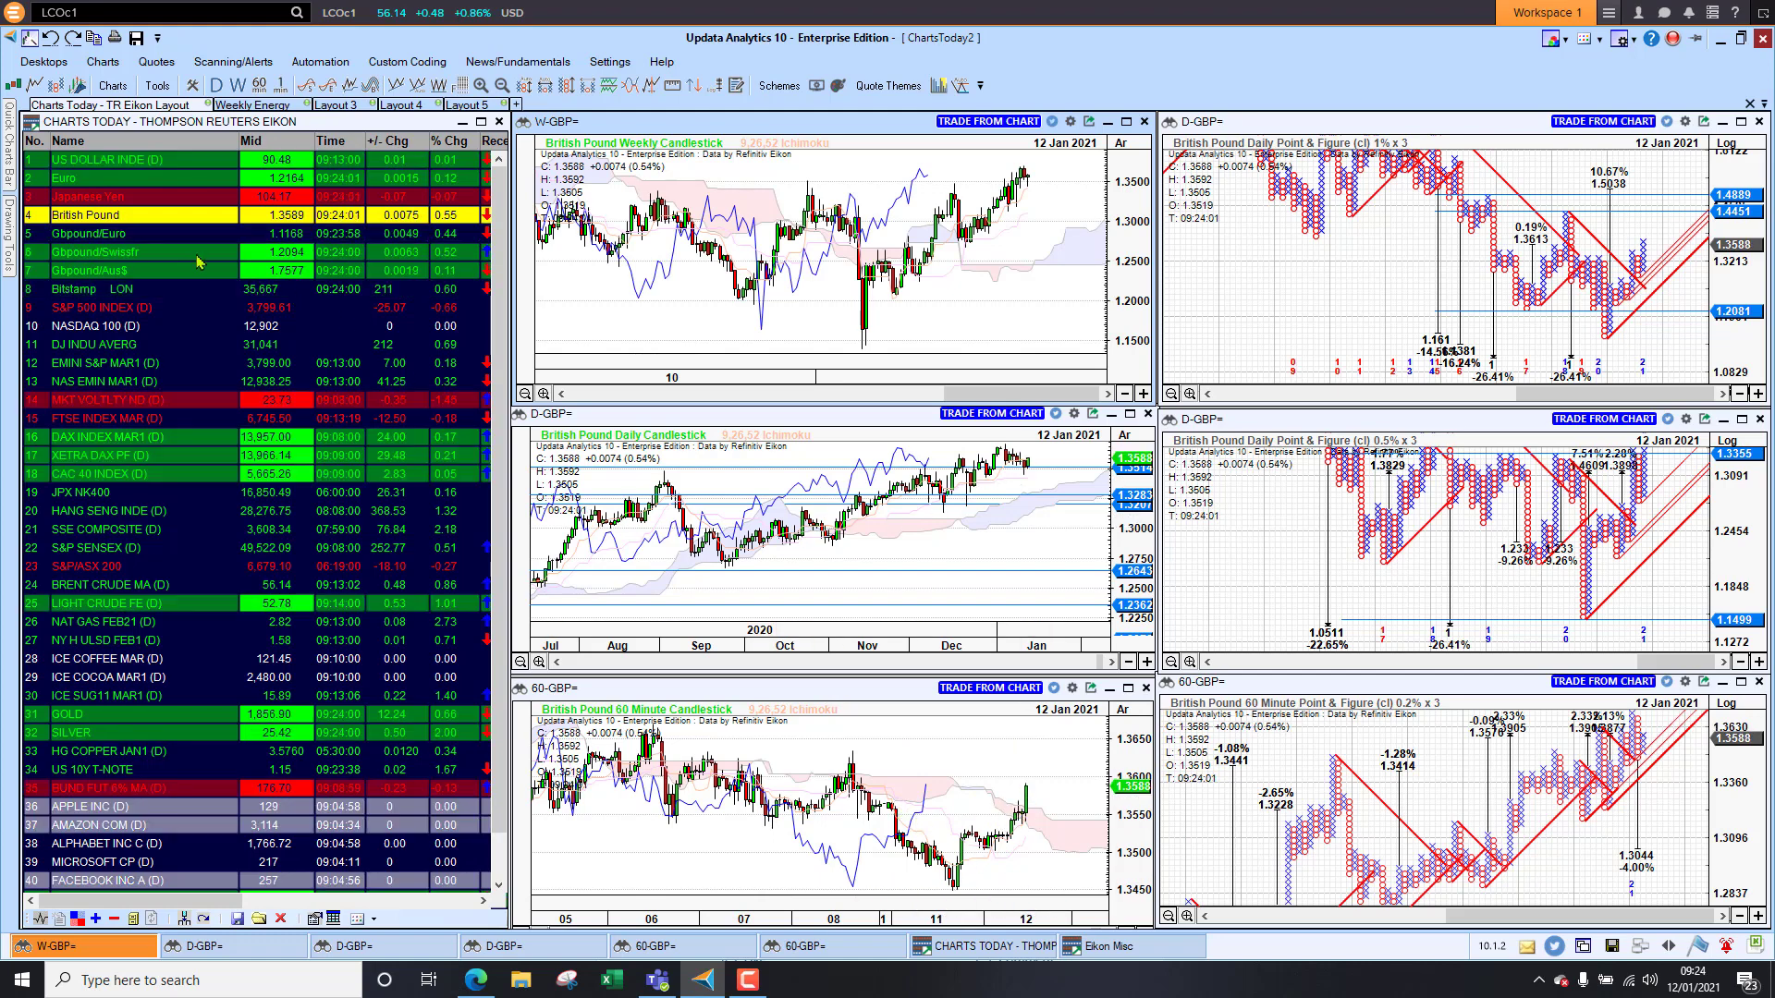
Step: Load Gbpound/Euro and jump its weekly chart to the latest 2018–2020 bars
{"action": "left_click", "coordinate": [90, 237]}
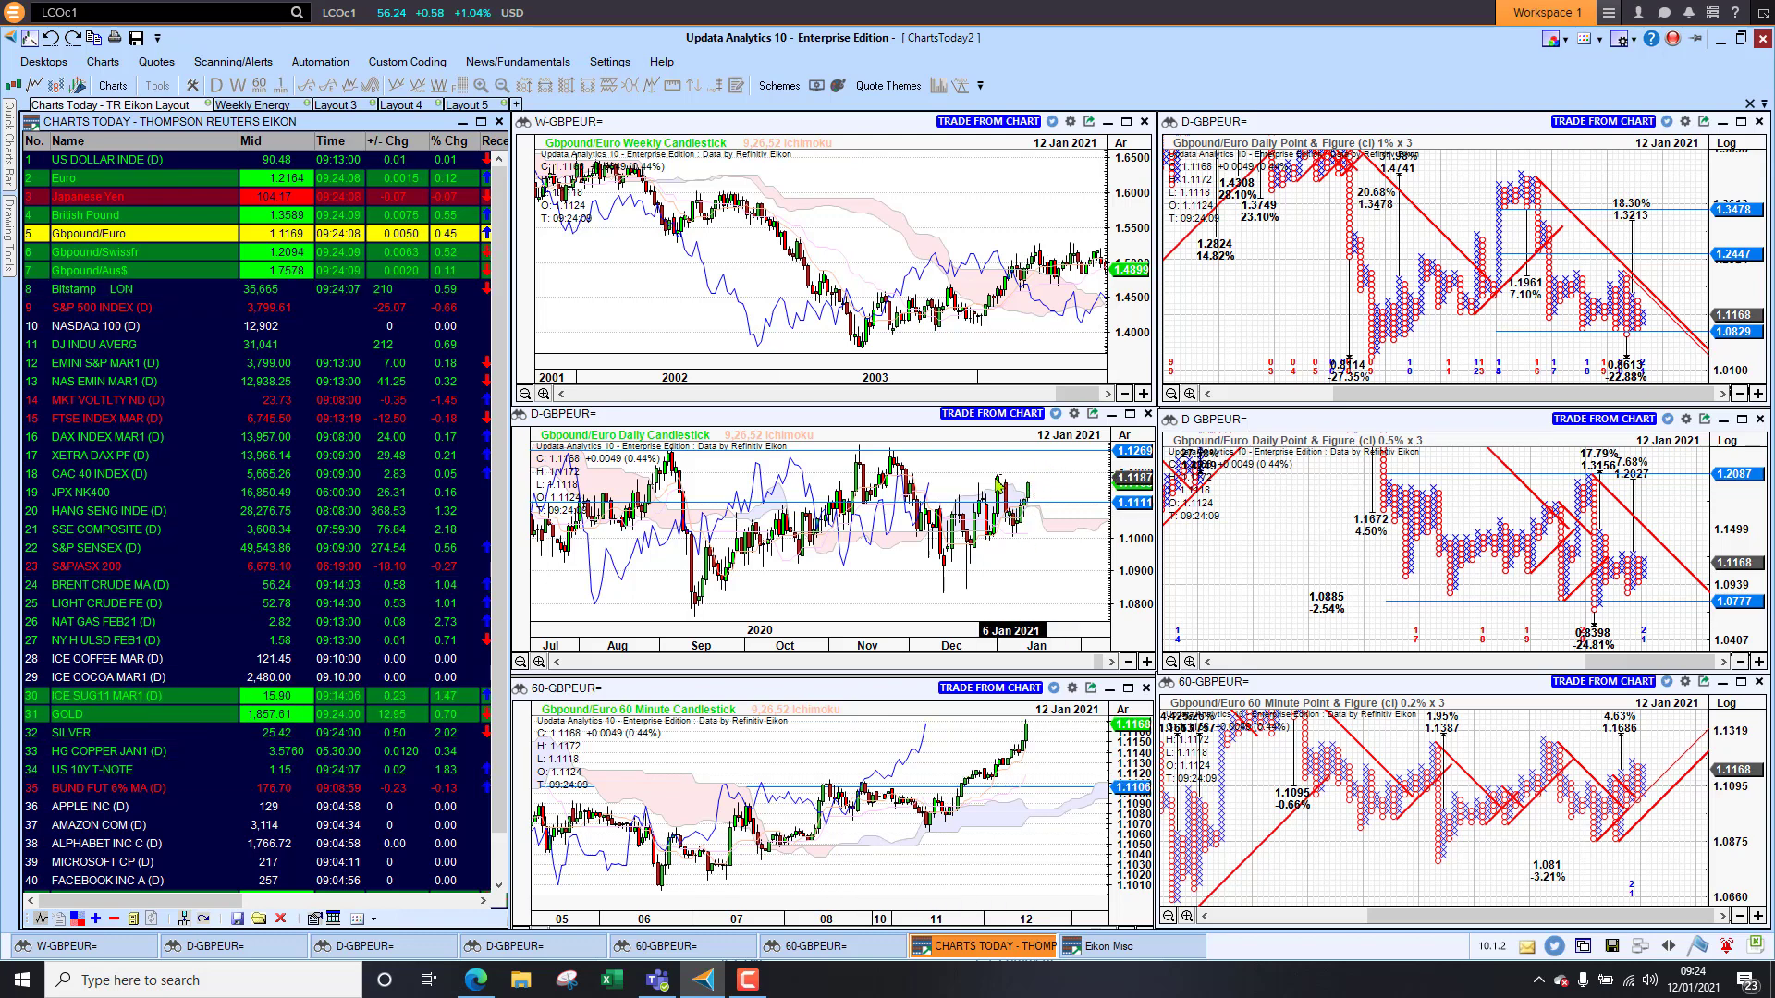
{"action": "left_click", "coordinate": [1046, 357]}
{"action": "key", "text": "End"}
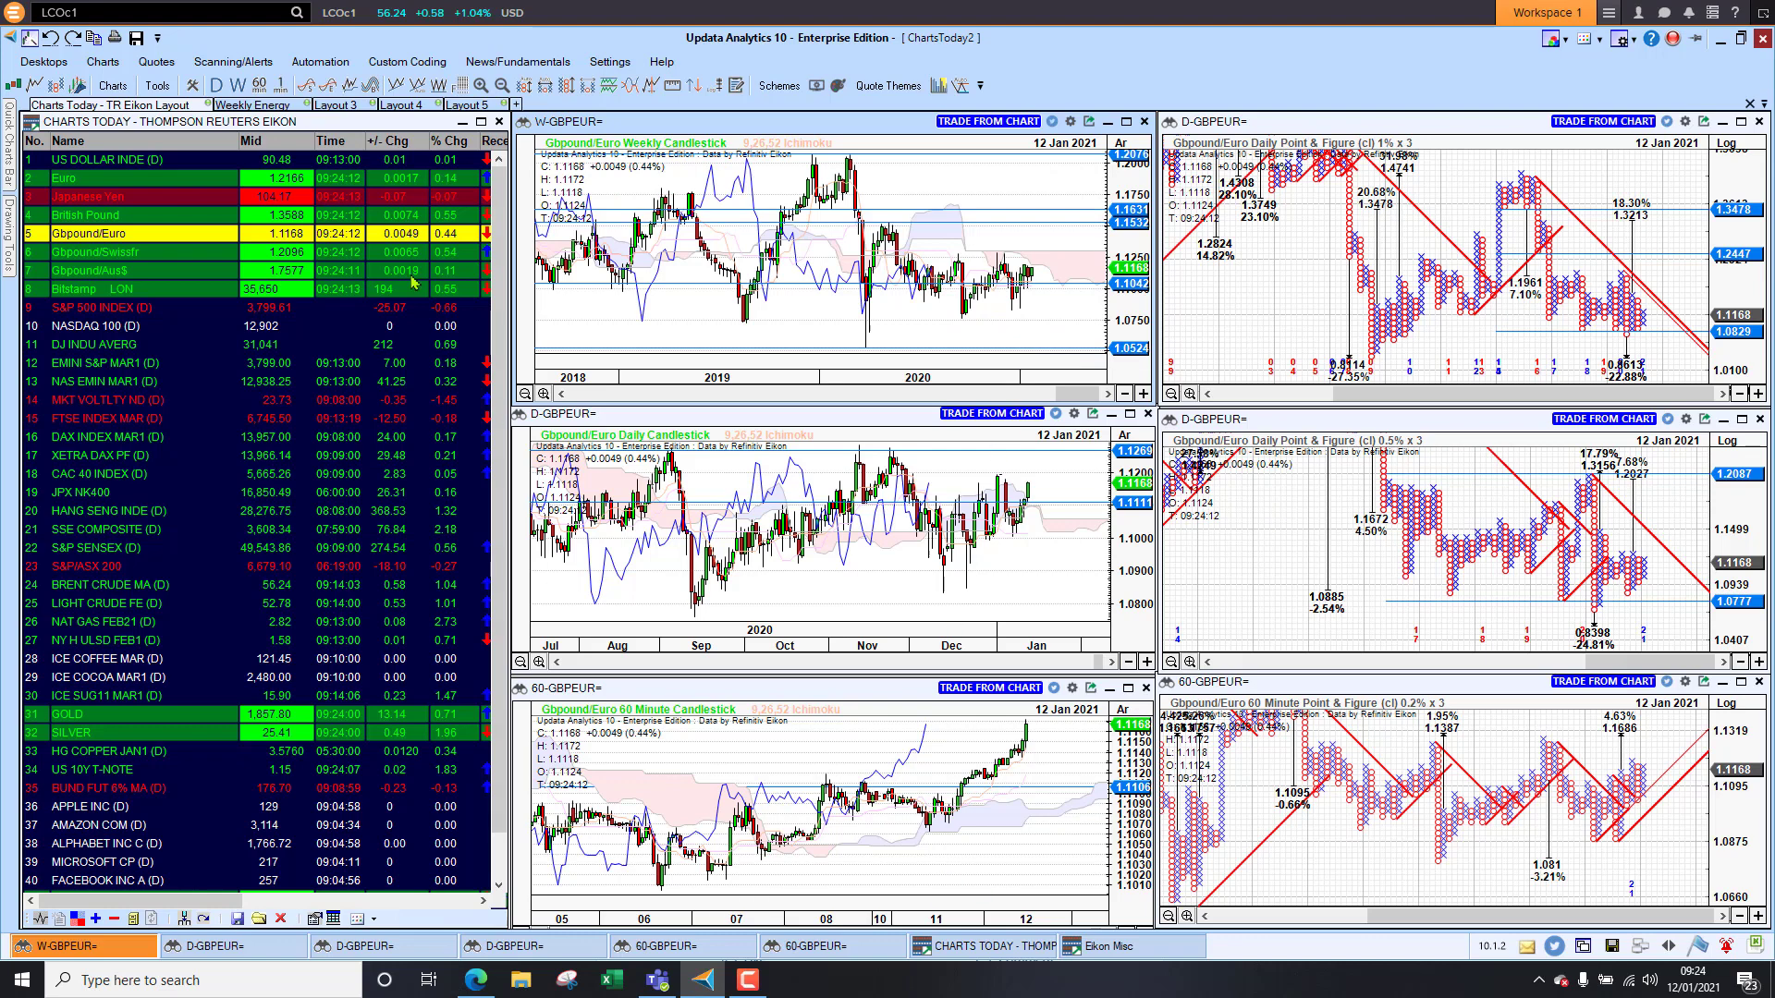
Step: Load Bitstamp LON and move its daily 1% and 60-minute P&F charts to the latest columns
{"action": "left_click", "coordinate": [132, 290]}
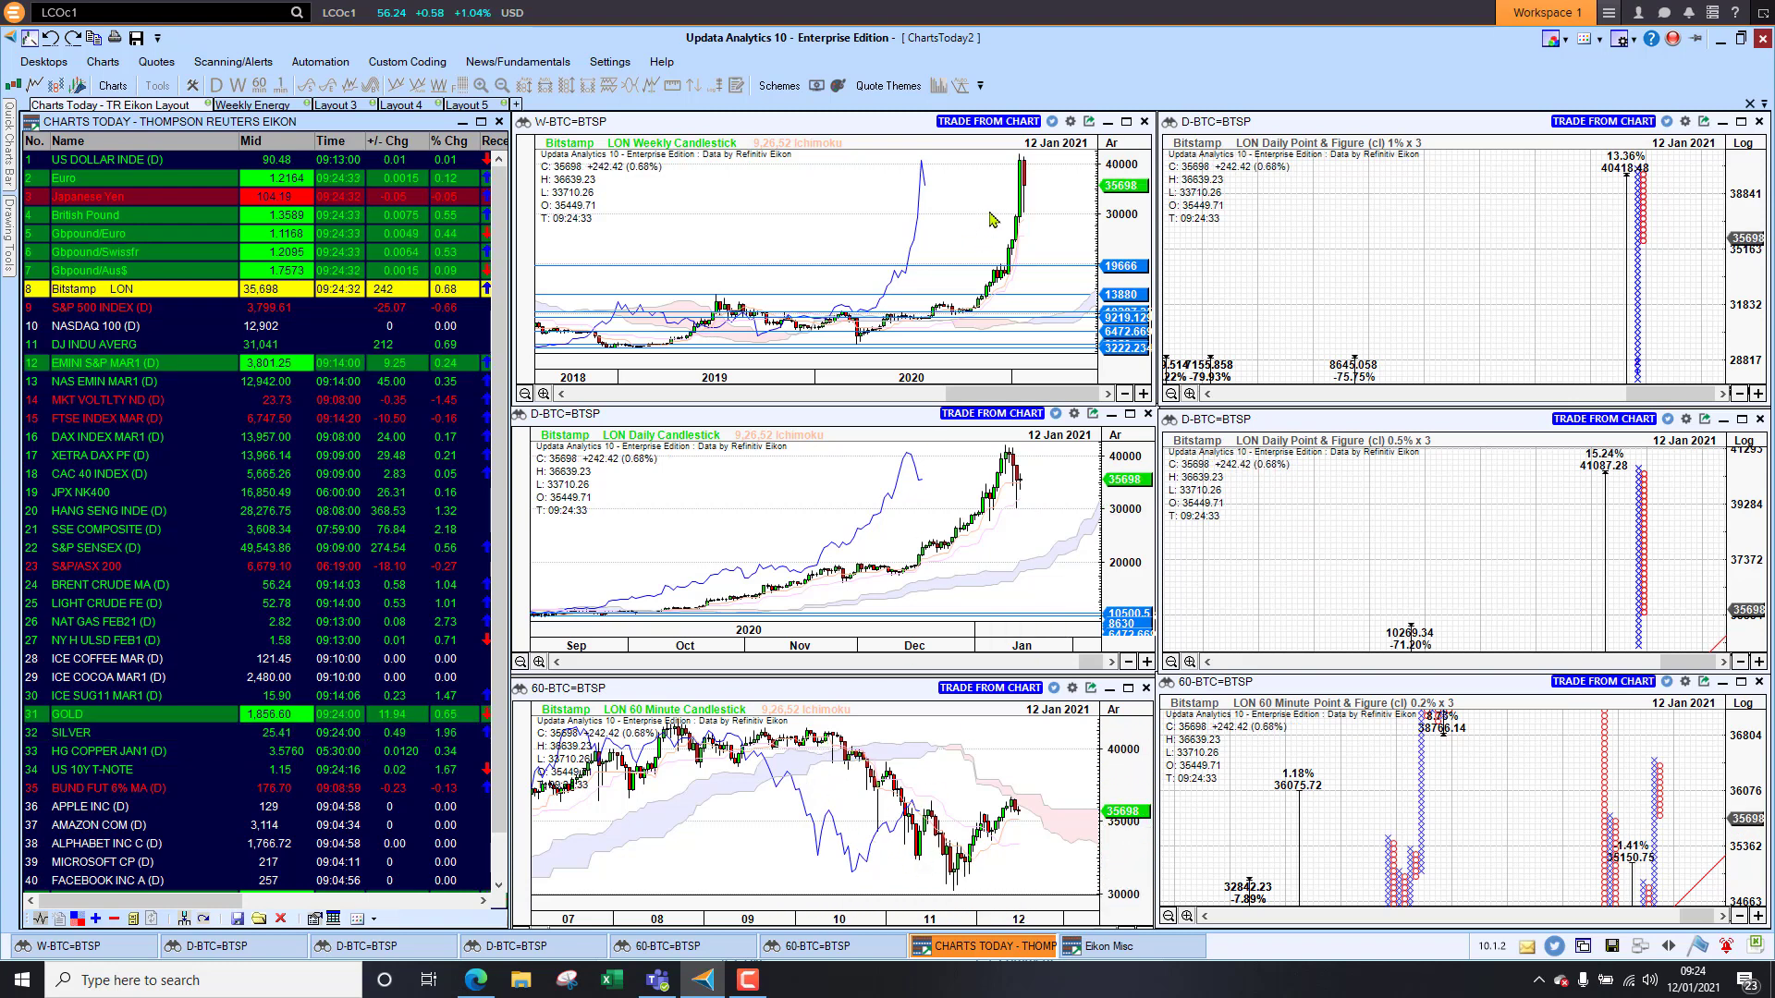
{"action": "left_click", "coordinate": [1557, 273]}
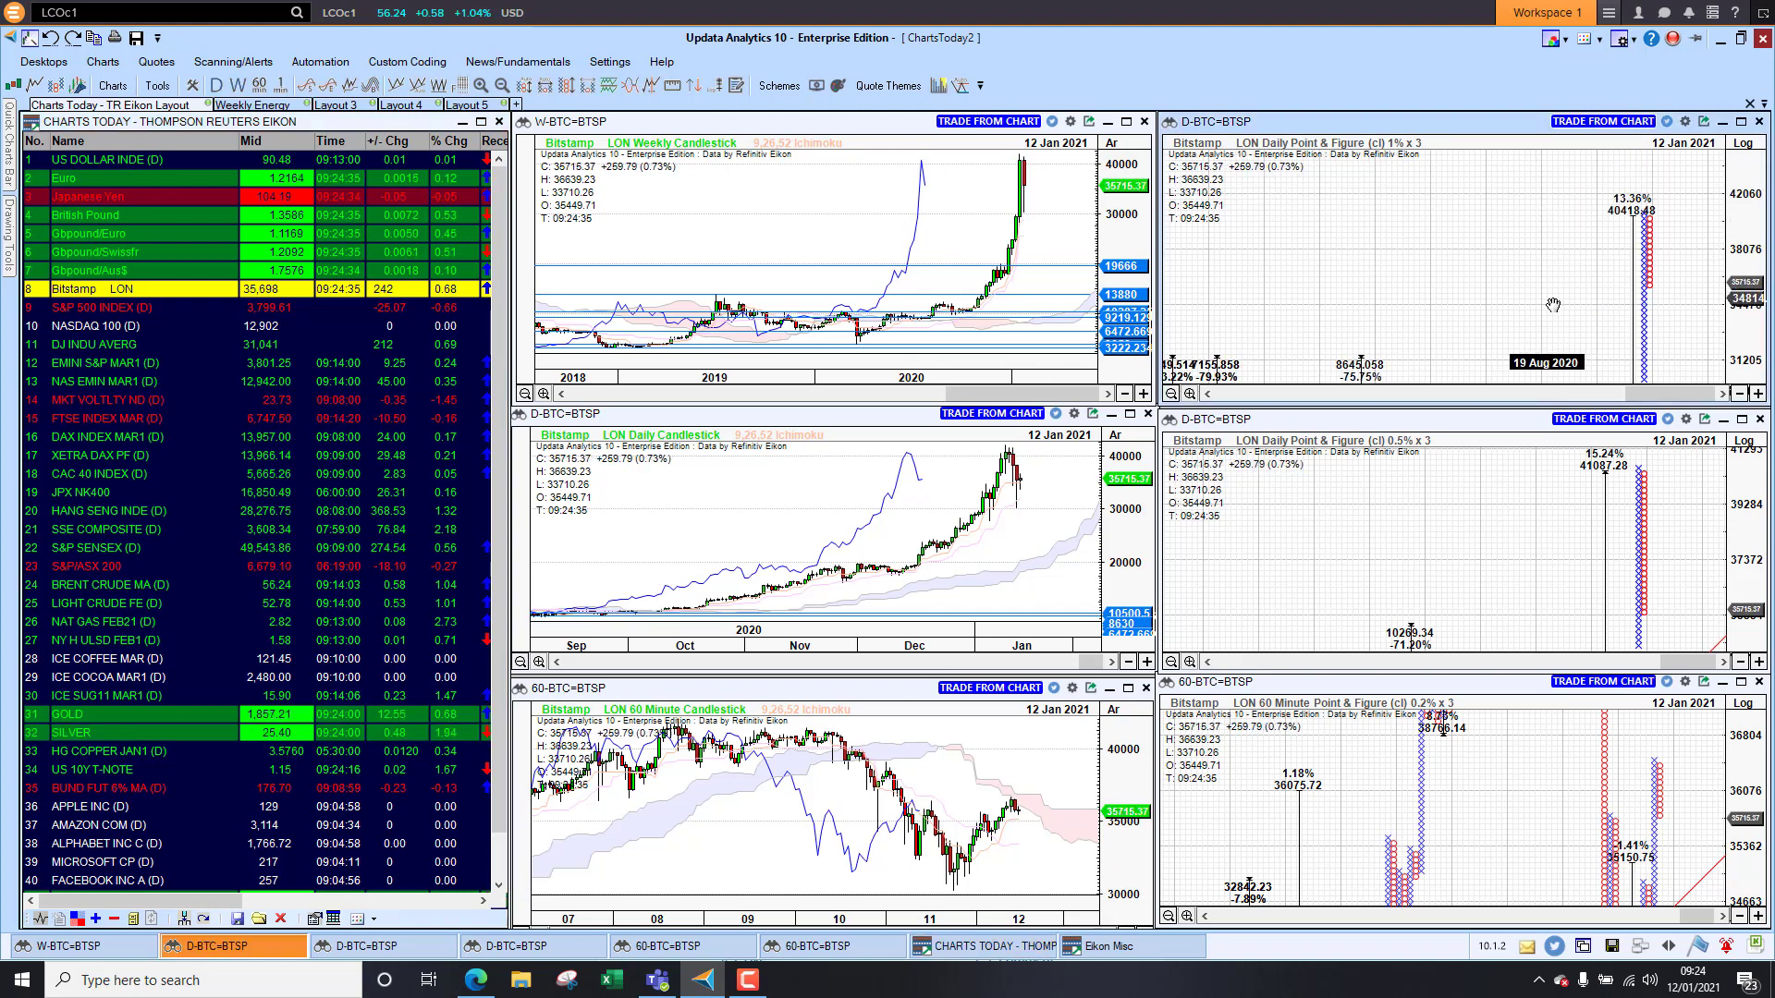
{"action": "scroll", "coordinate": [1521, 269], "scroll_direction": "down", "scroll_amount": 1}
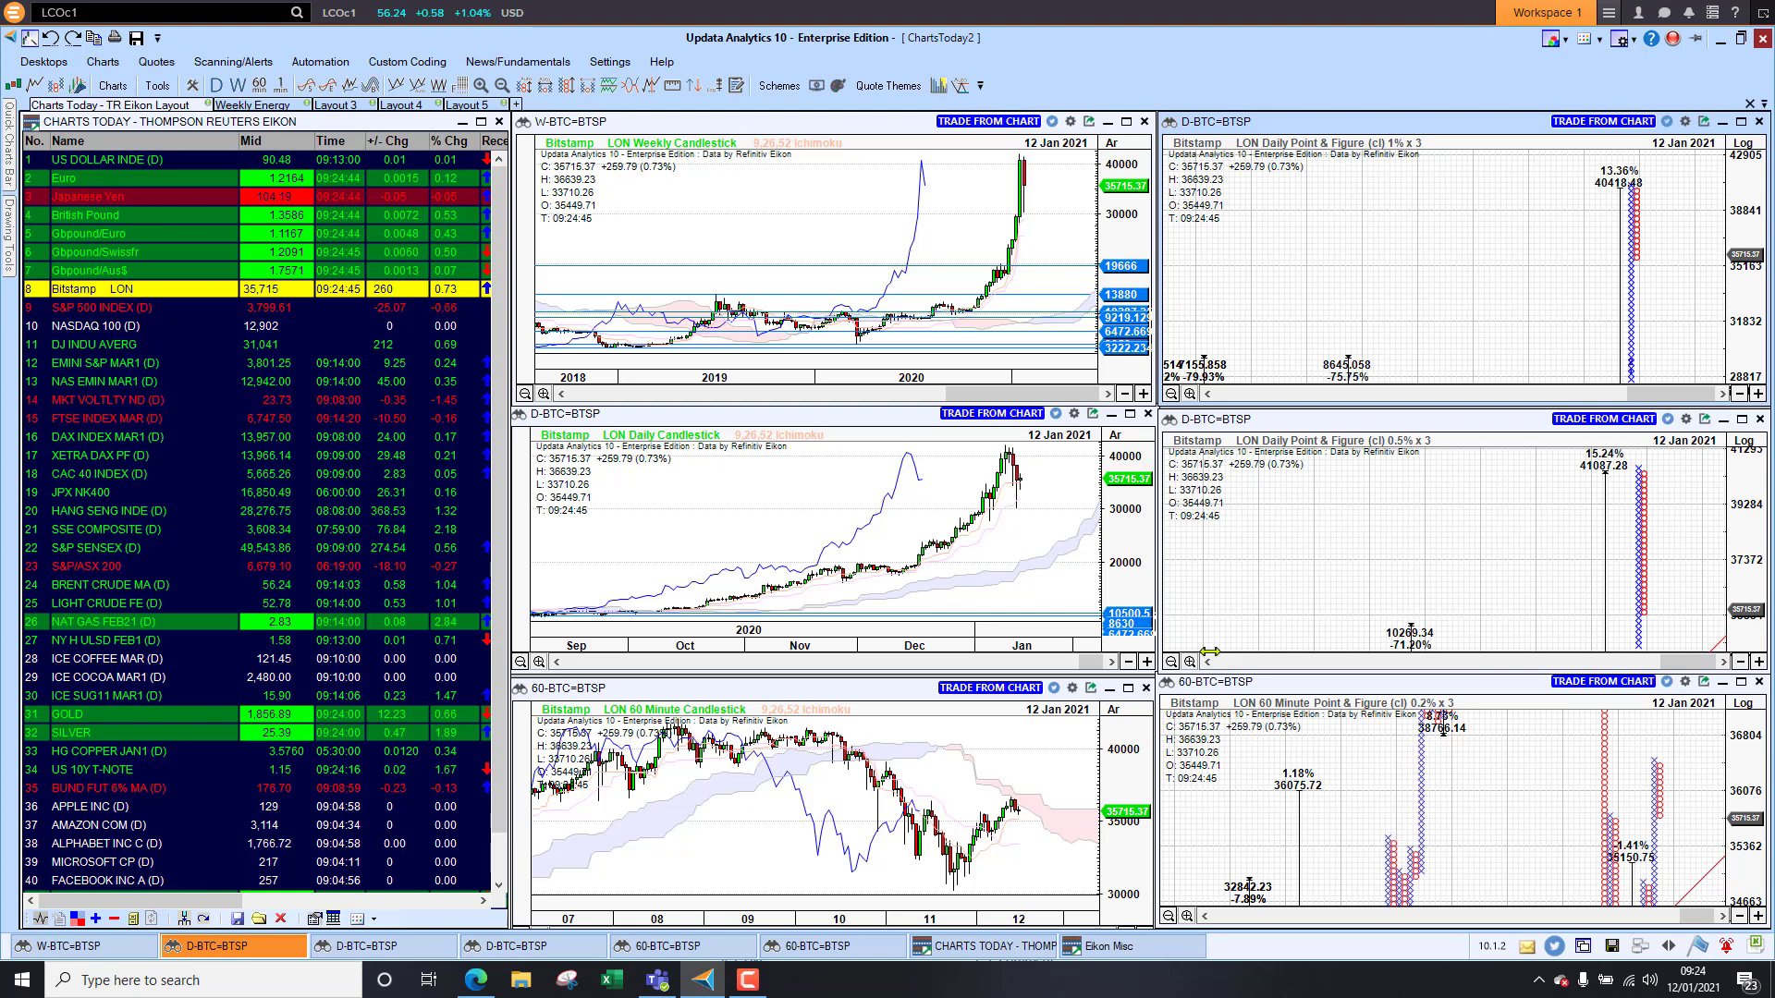
{"action": "left_click", "coordinate": [1424, 759]}
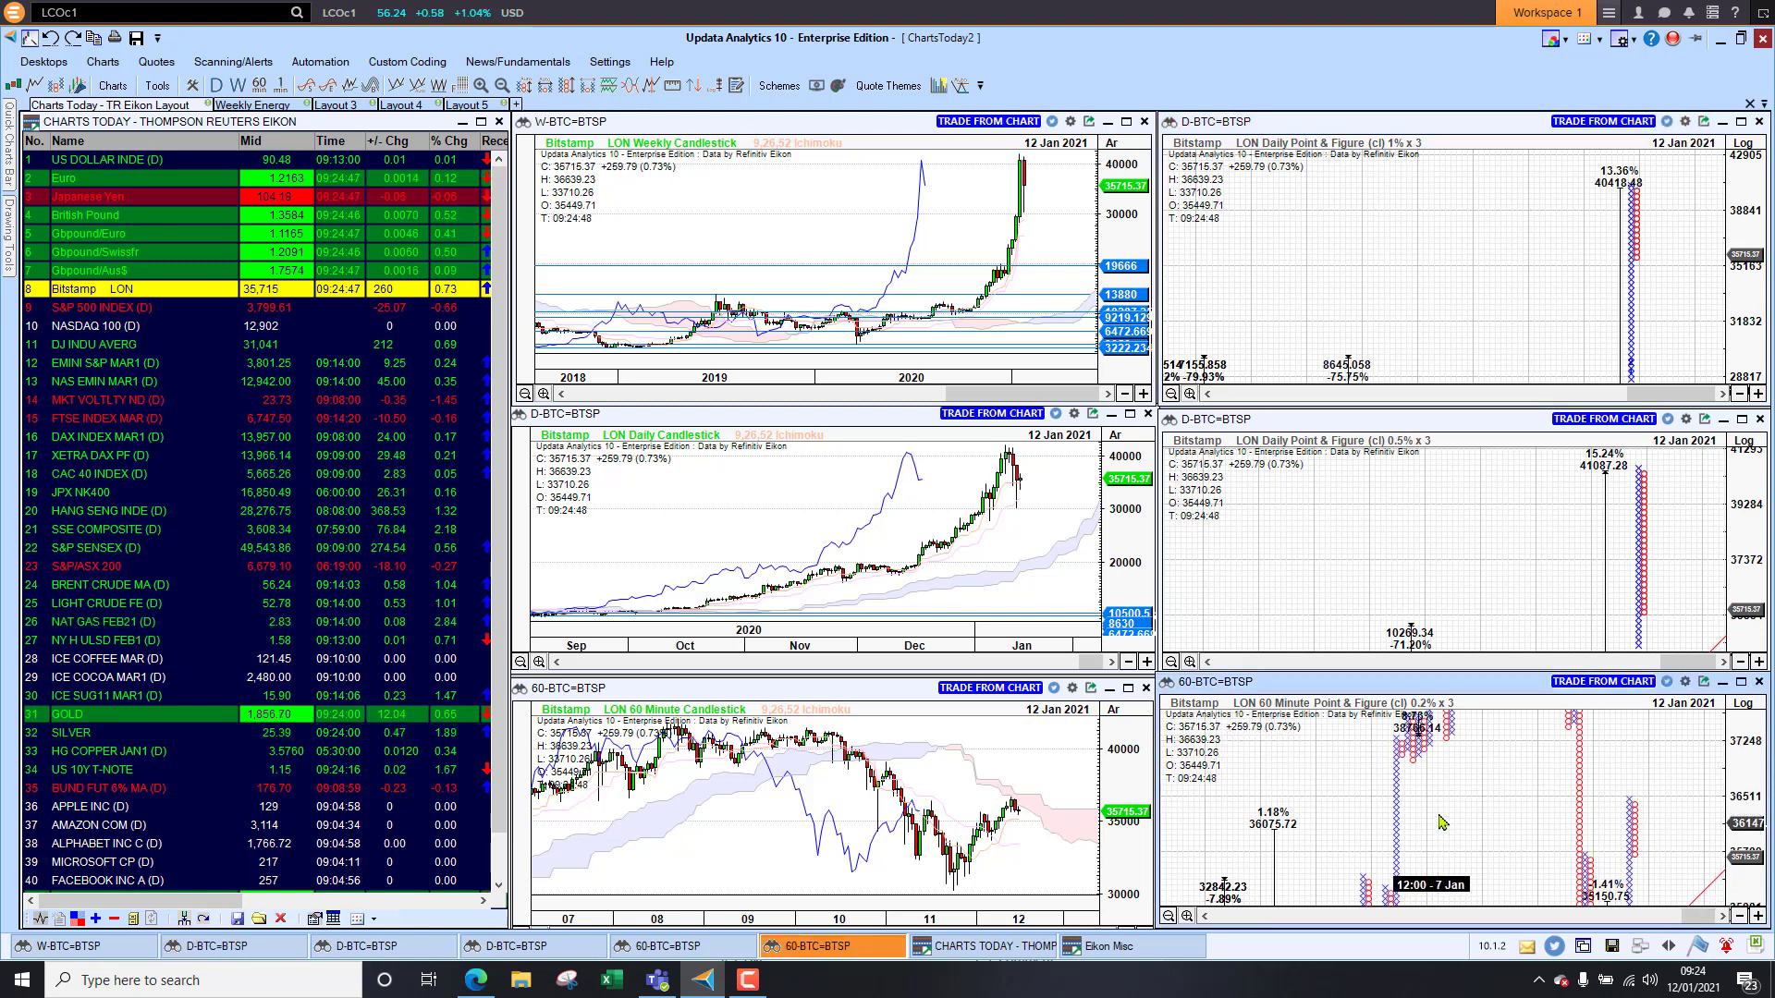
Step: Step the charts through S&P 500, NASDAQ 100, DJ INDU AVERG, EMINI S&P MAR1, NAS EMIN MAR1 to MKT VOLTLTY ND
{"action": "left_click", "coordinate": [101, 314]}
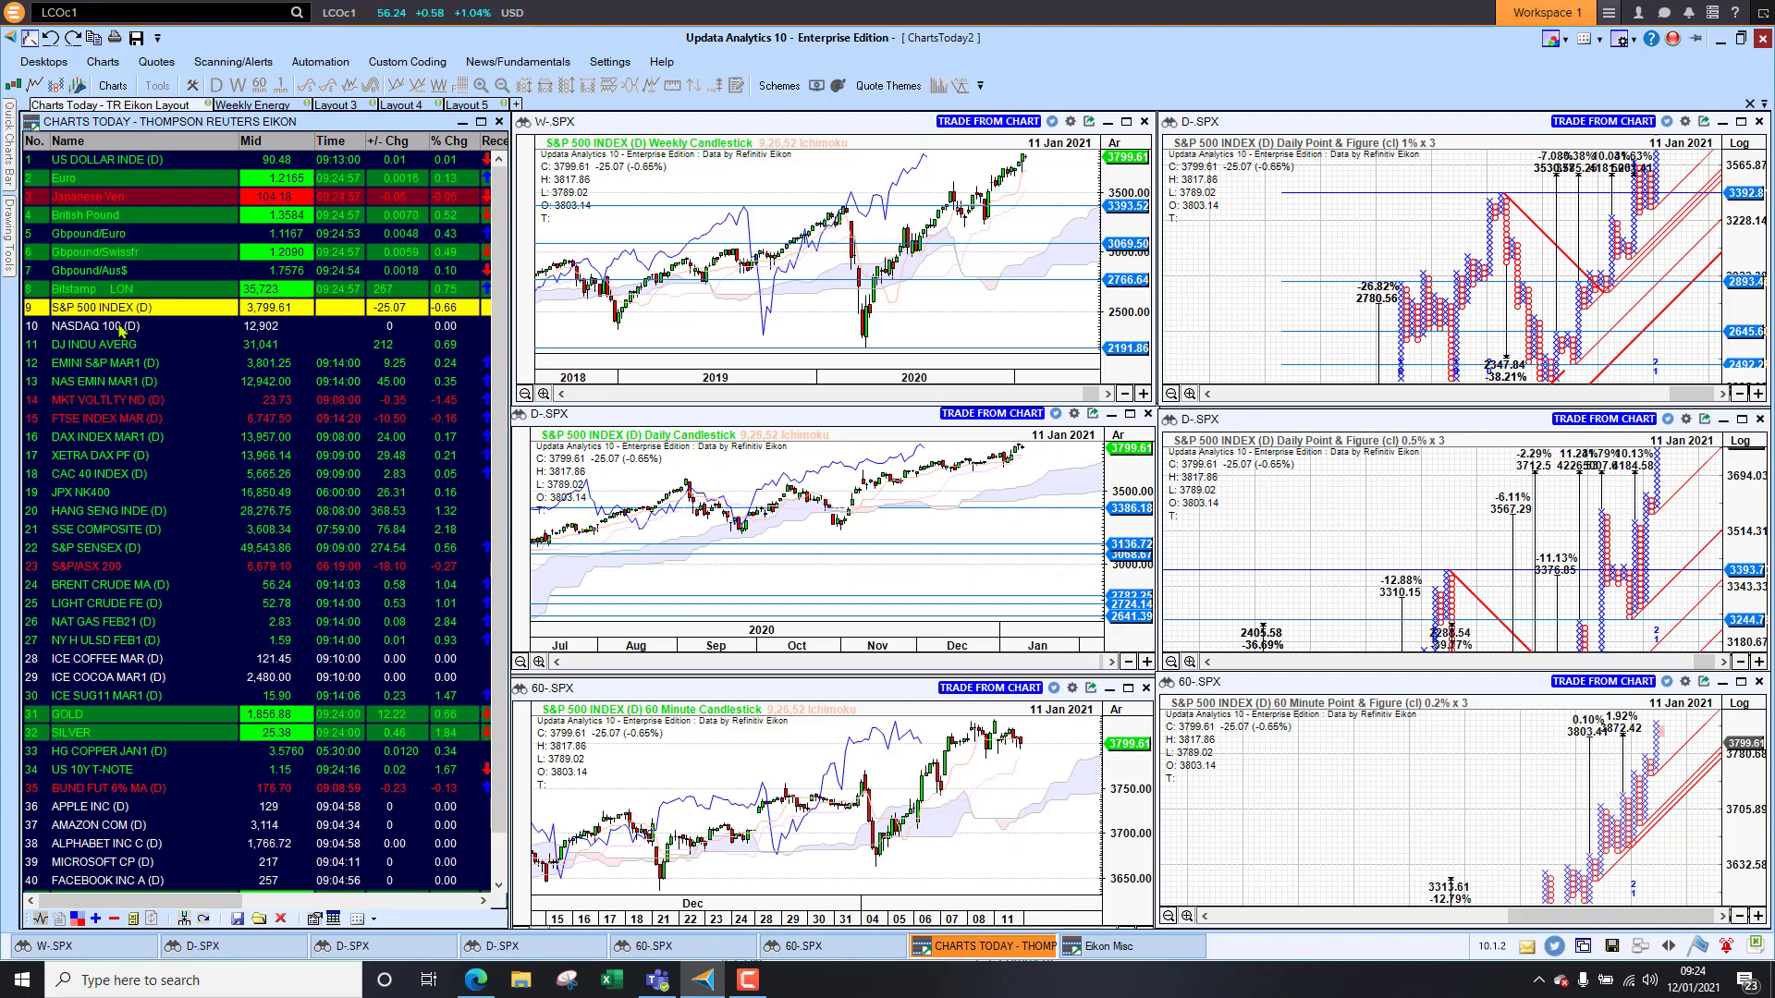
{"action": "left_click", "coordinate": [118, 329]}
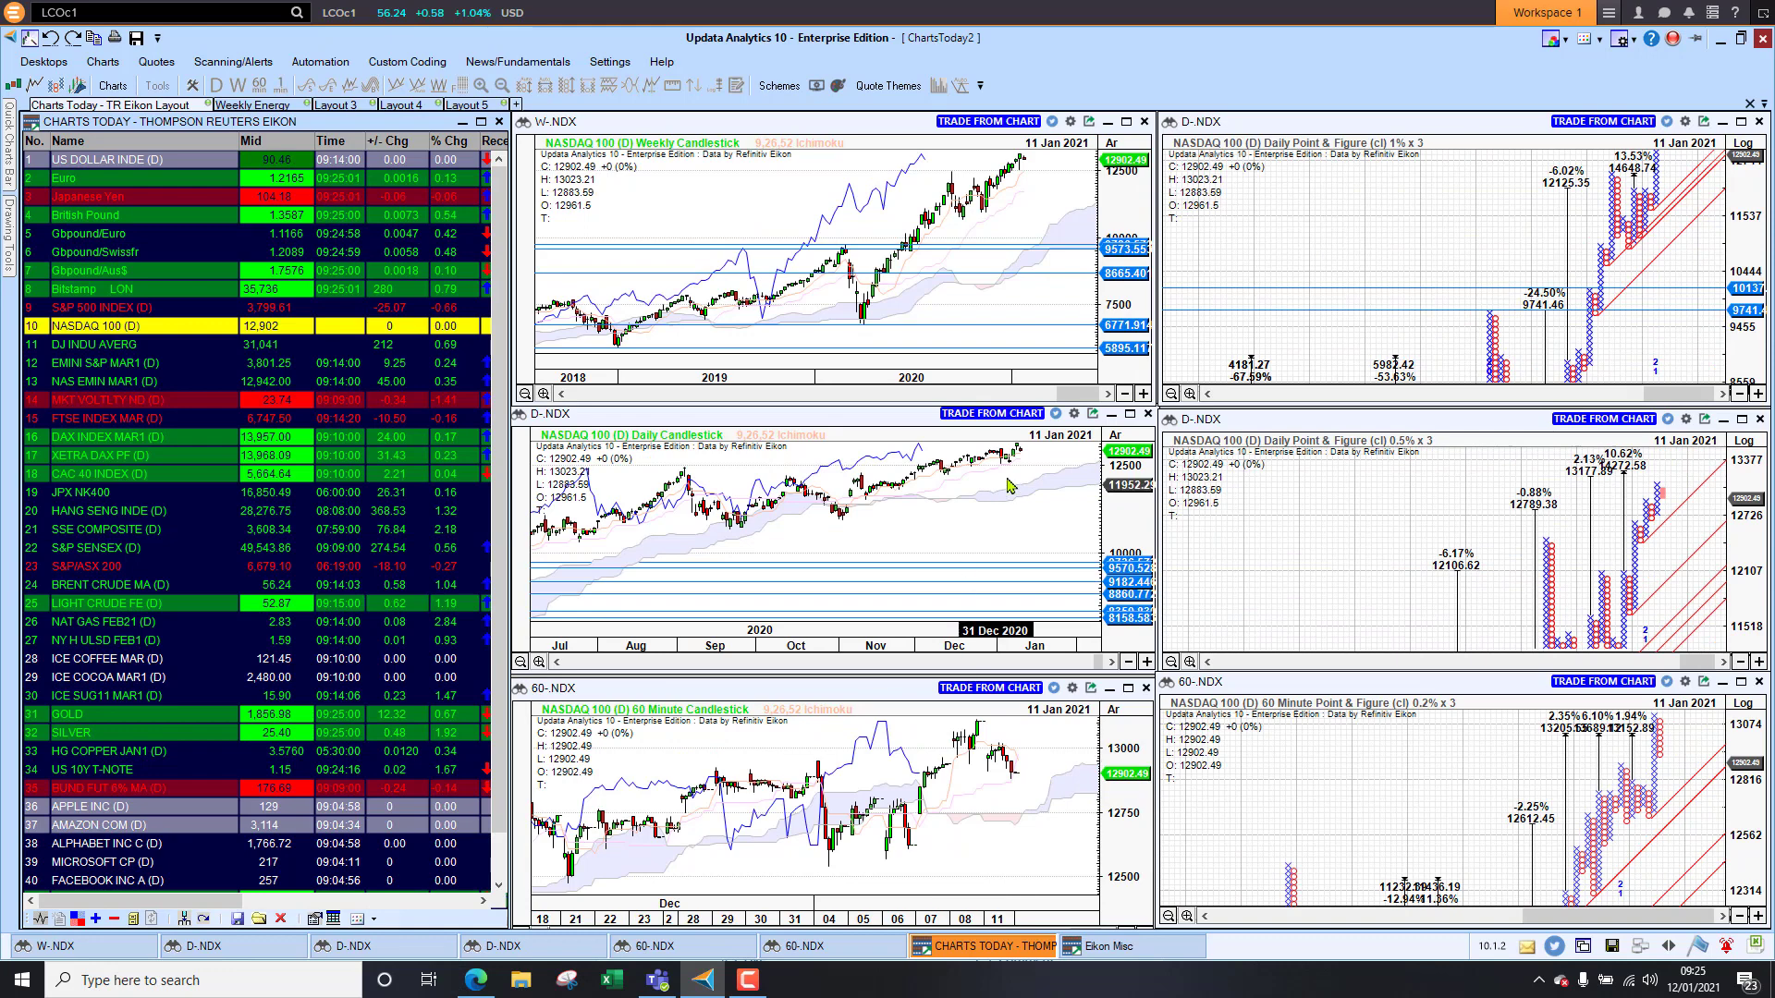
{"action": "left_click", "coordinate": [120, 346]}
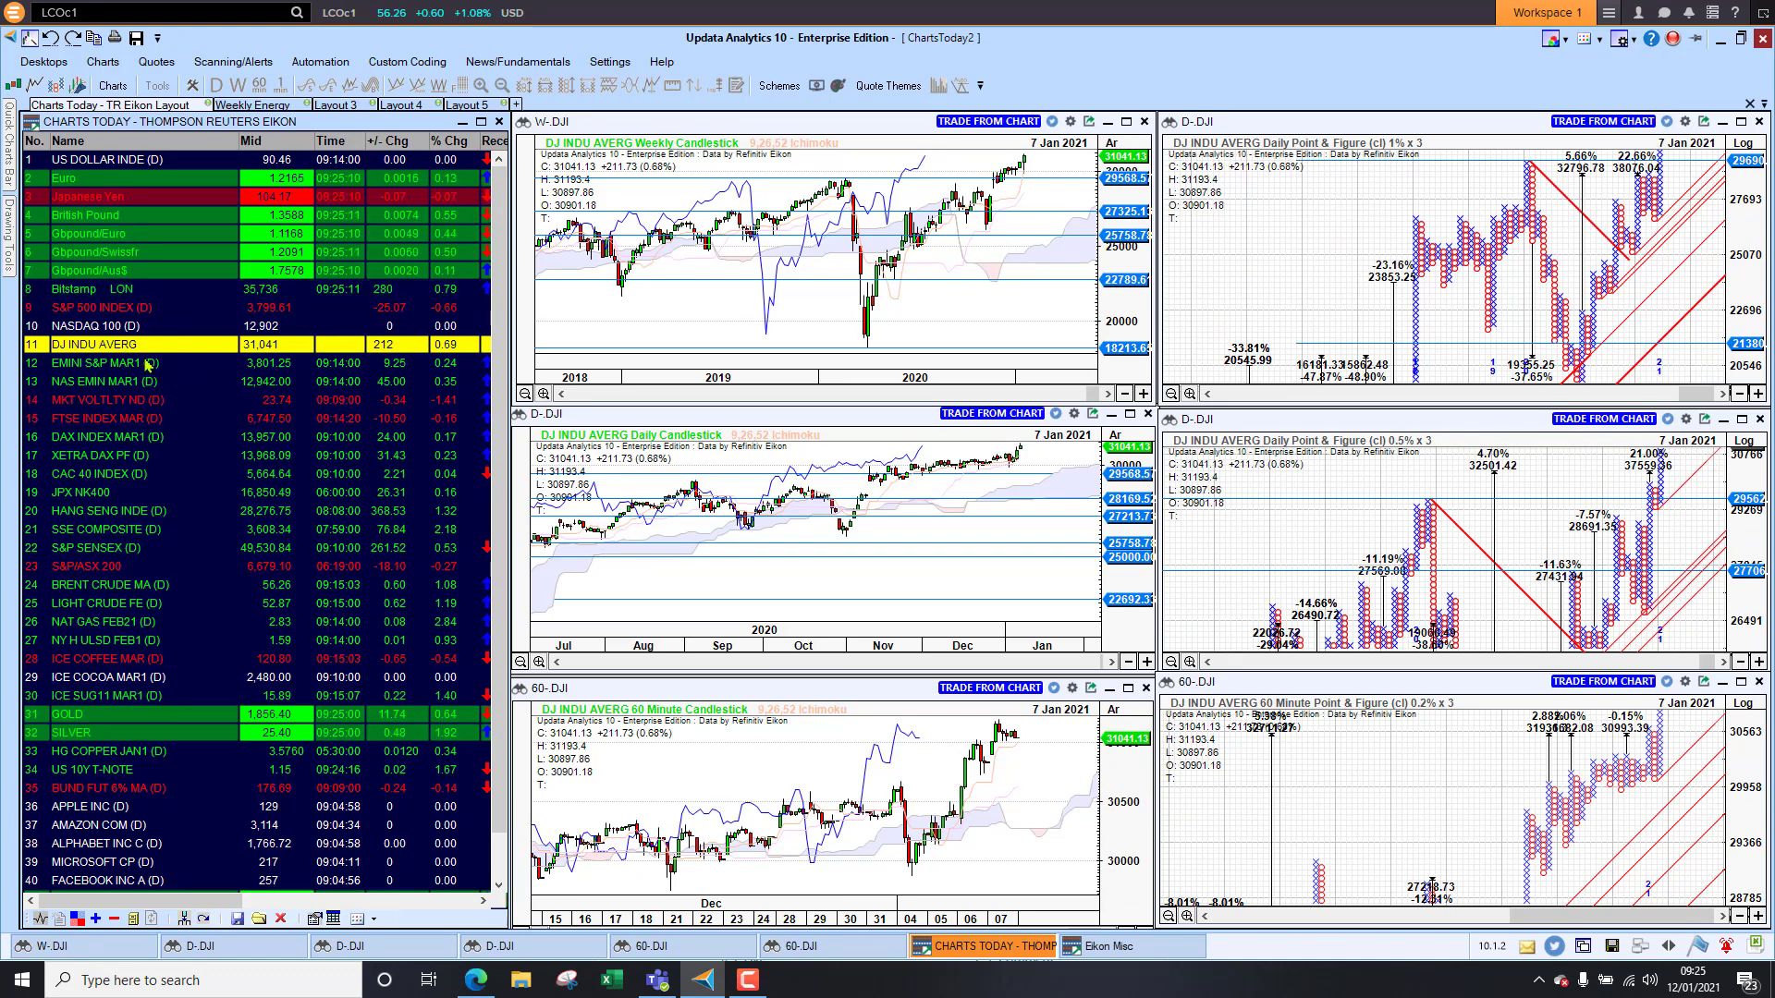
{"action": "left_click", "coordinate": [144, 364]}
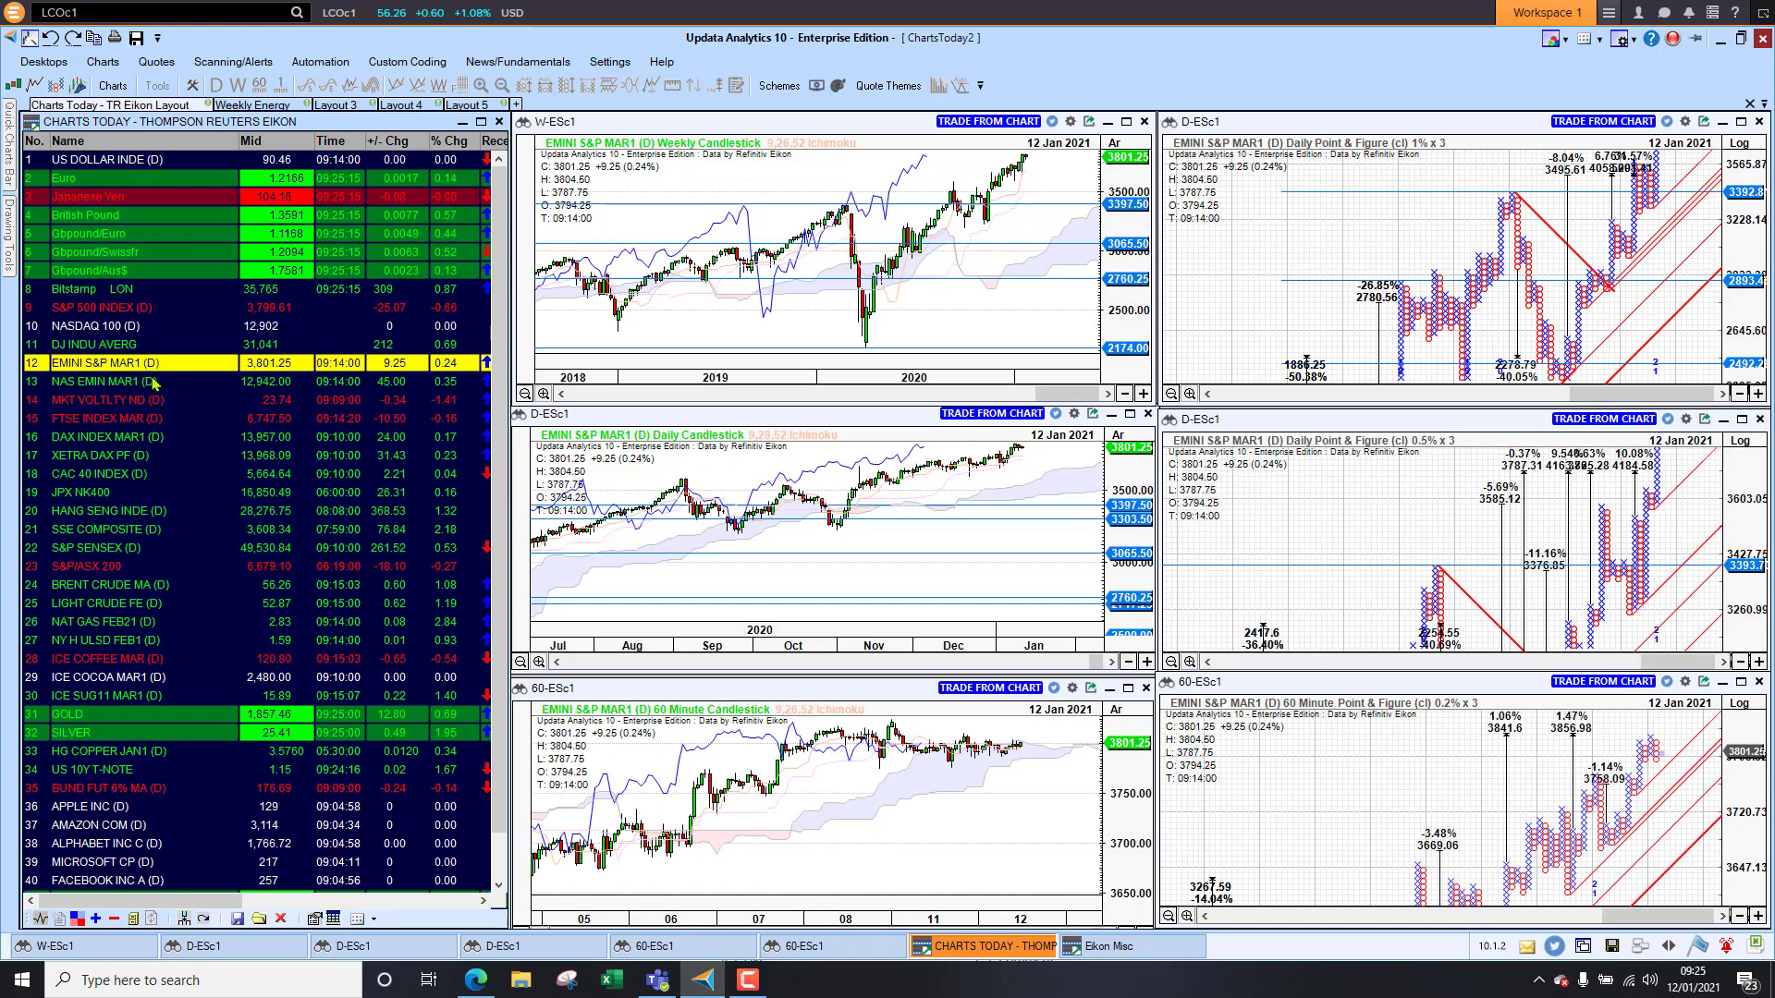
{"action": "left_click", "coordinate": [156, 385]}
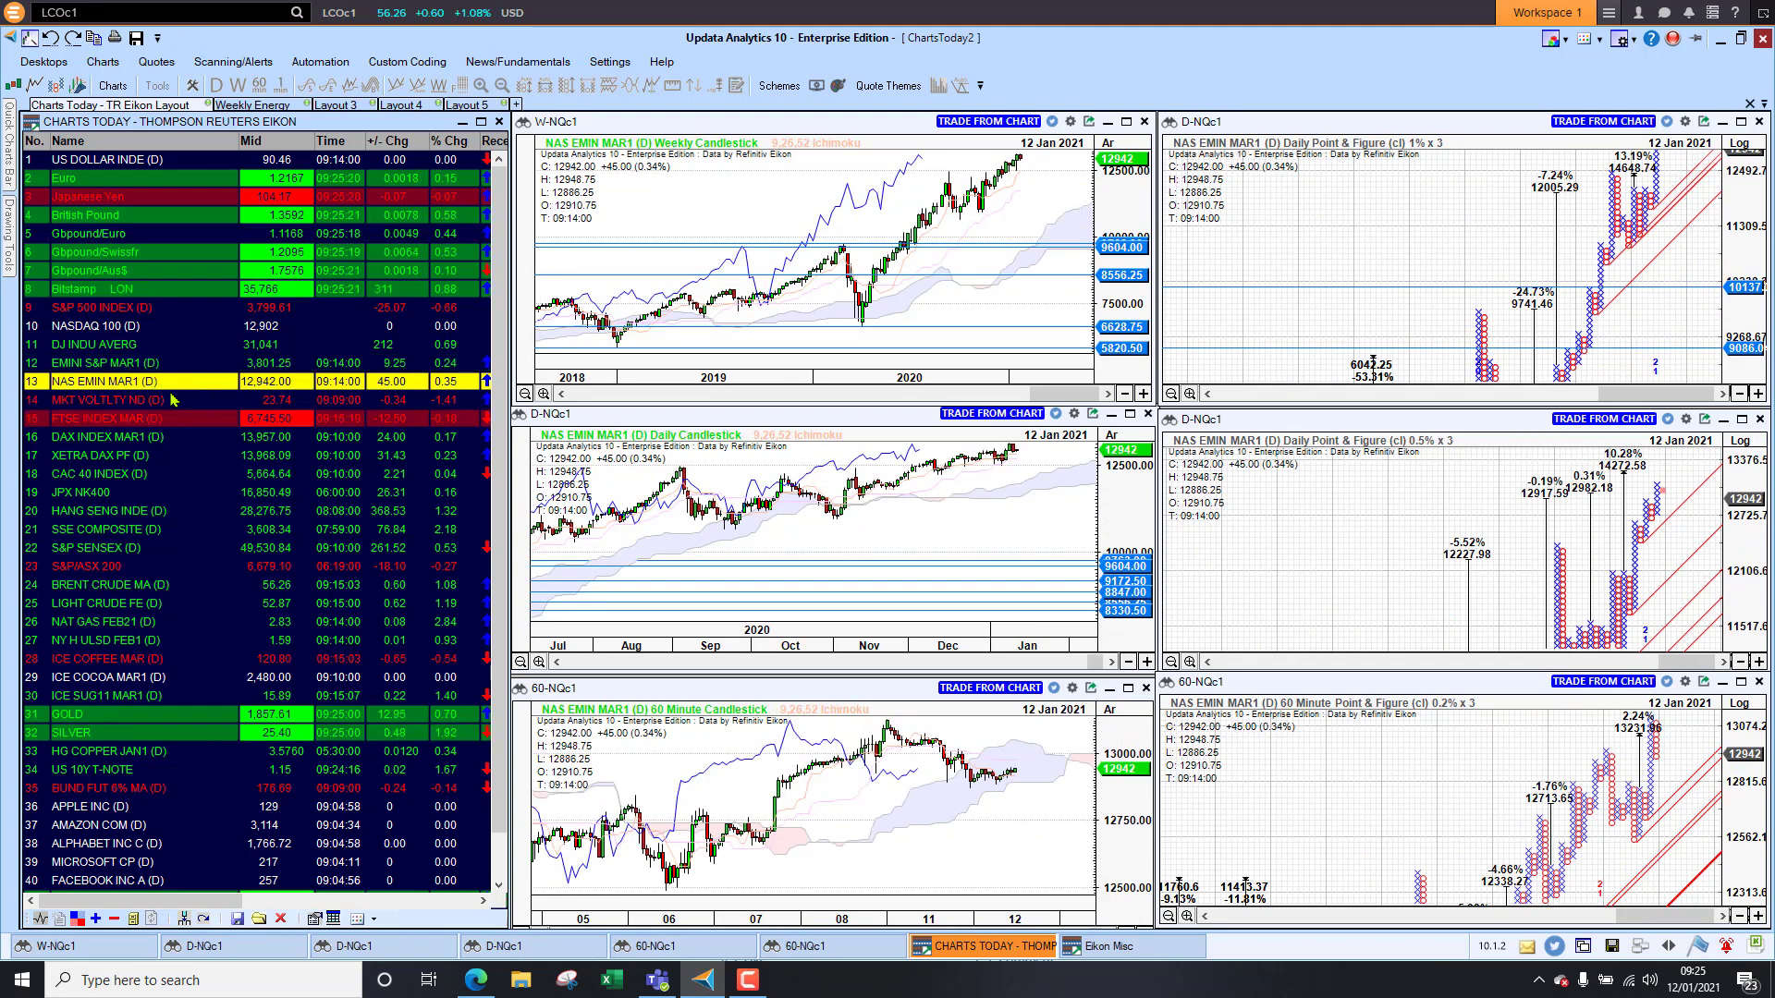
{"action": "left_click", "coordinate": [140, 401]}
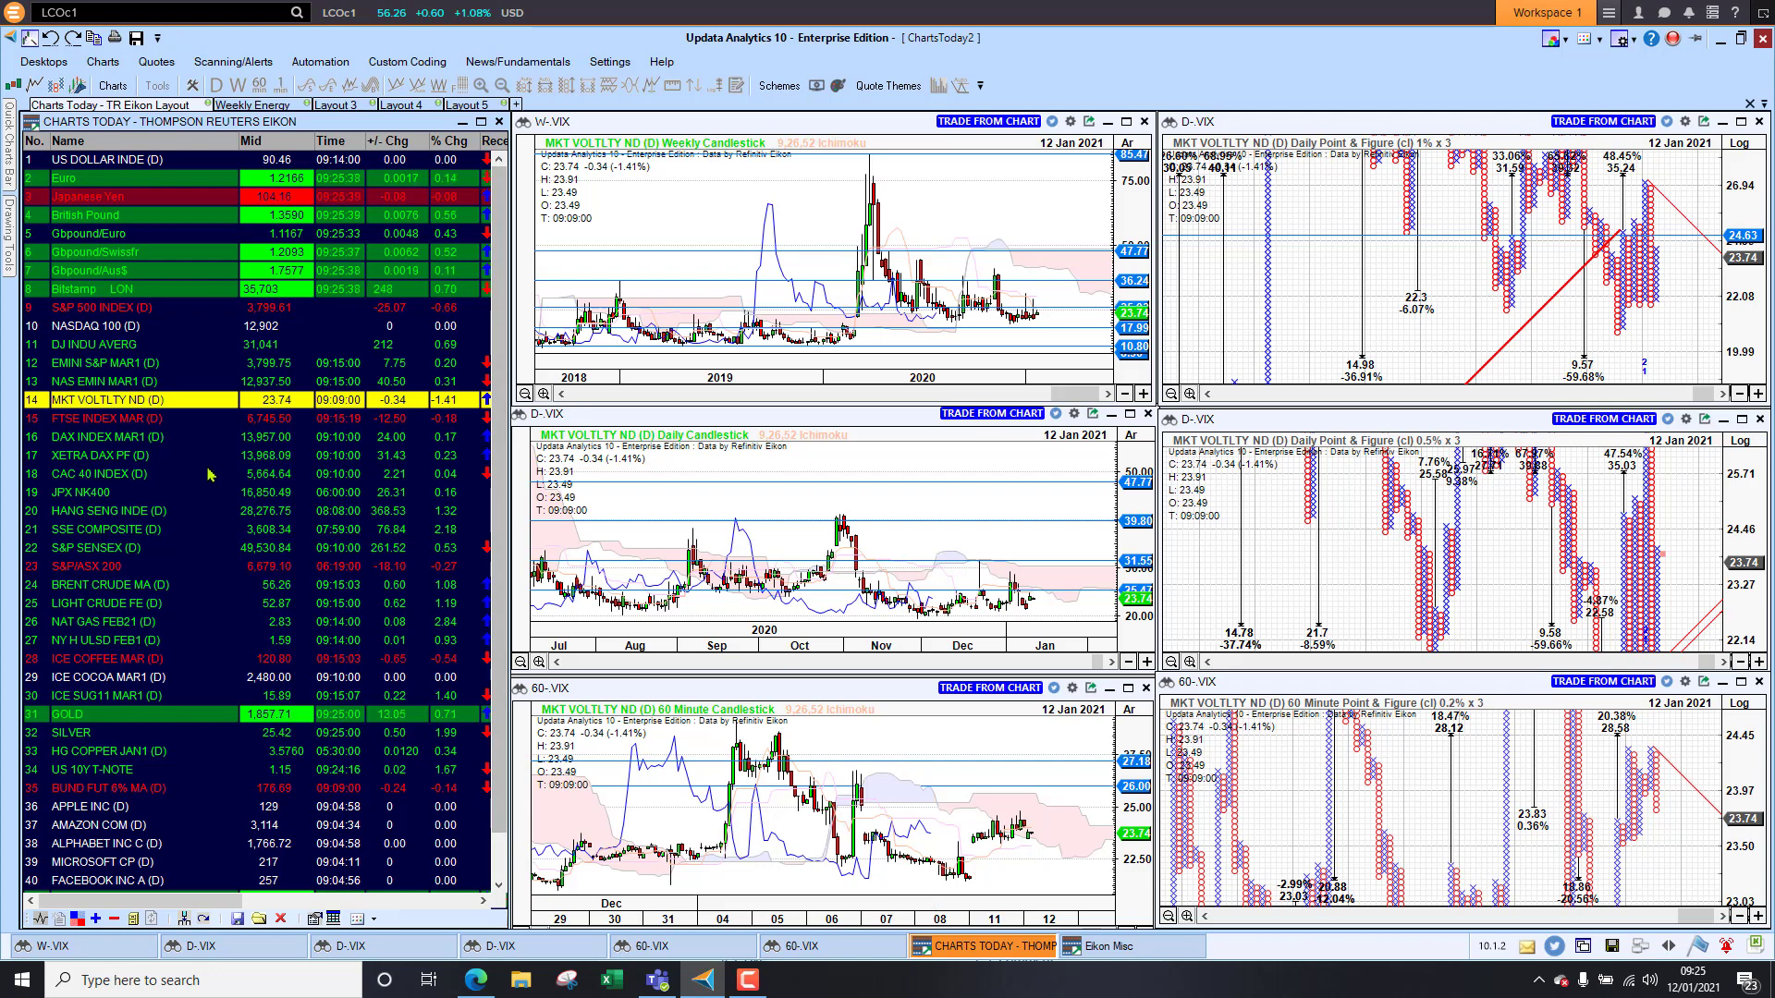
Step: Step the charts through XETRA DAX PF, CAC 40 INDEX, JPX NK400 and HANG SENG INDE
{"action": "left_click", "coordinate": [121, 456]}
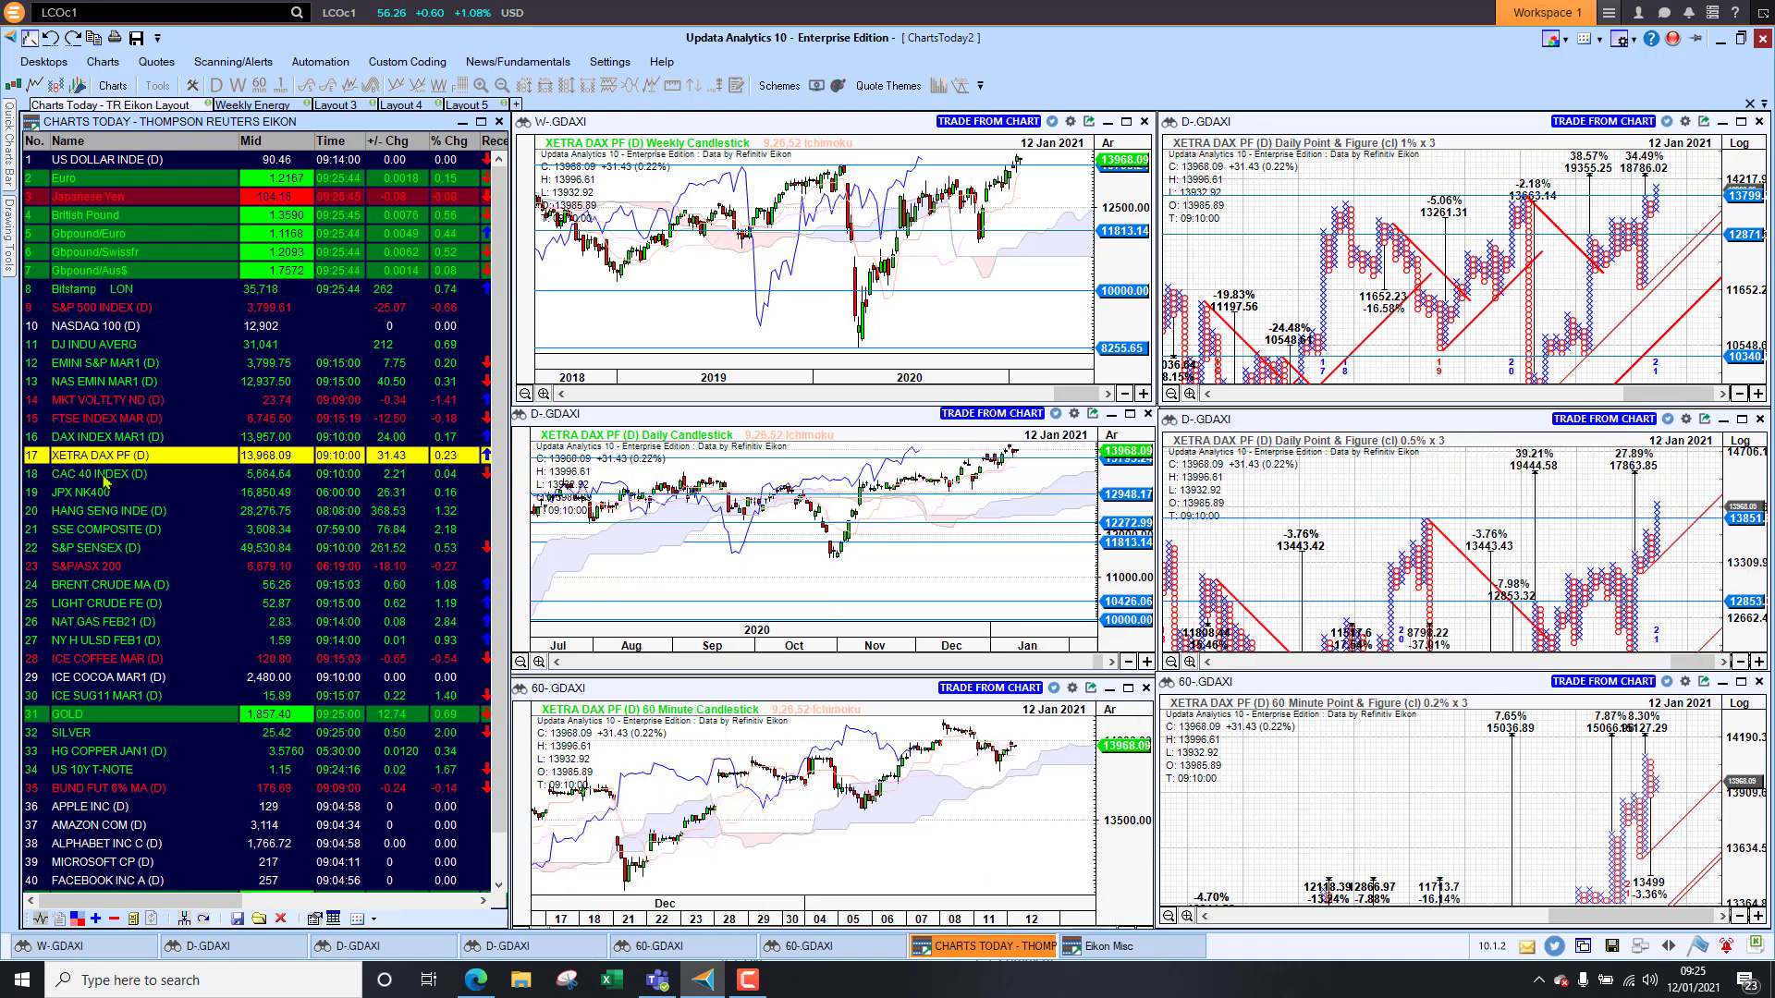
{"action": "left_click", "coordinate": [105, 476]}
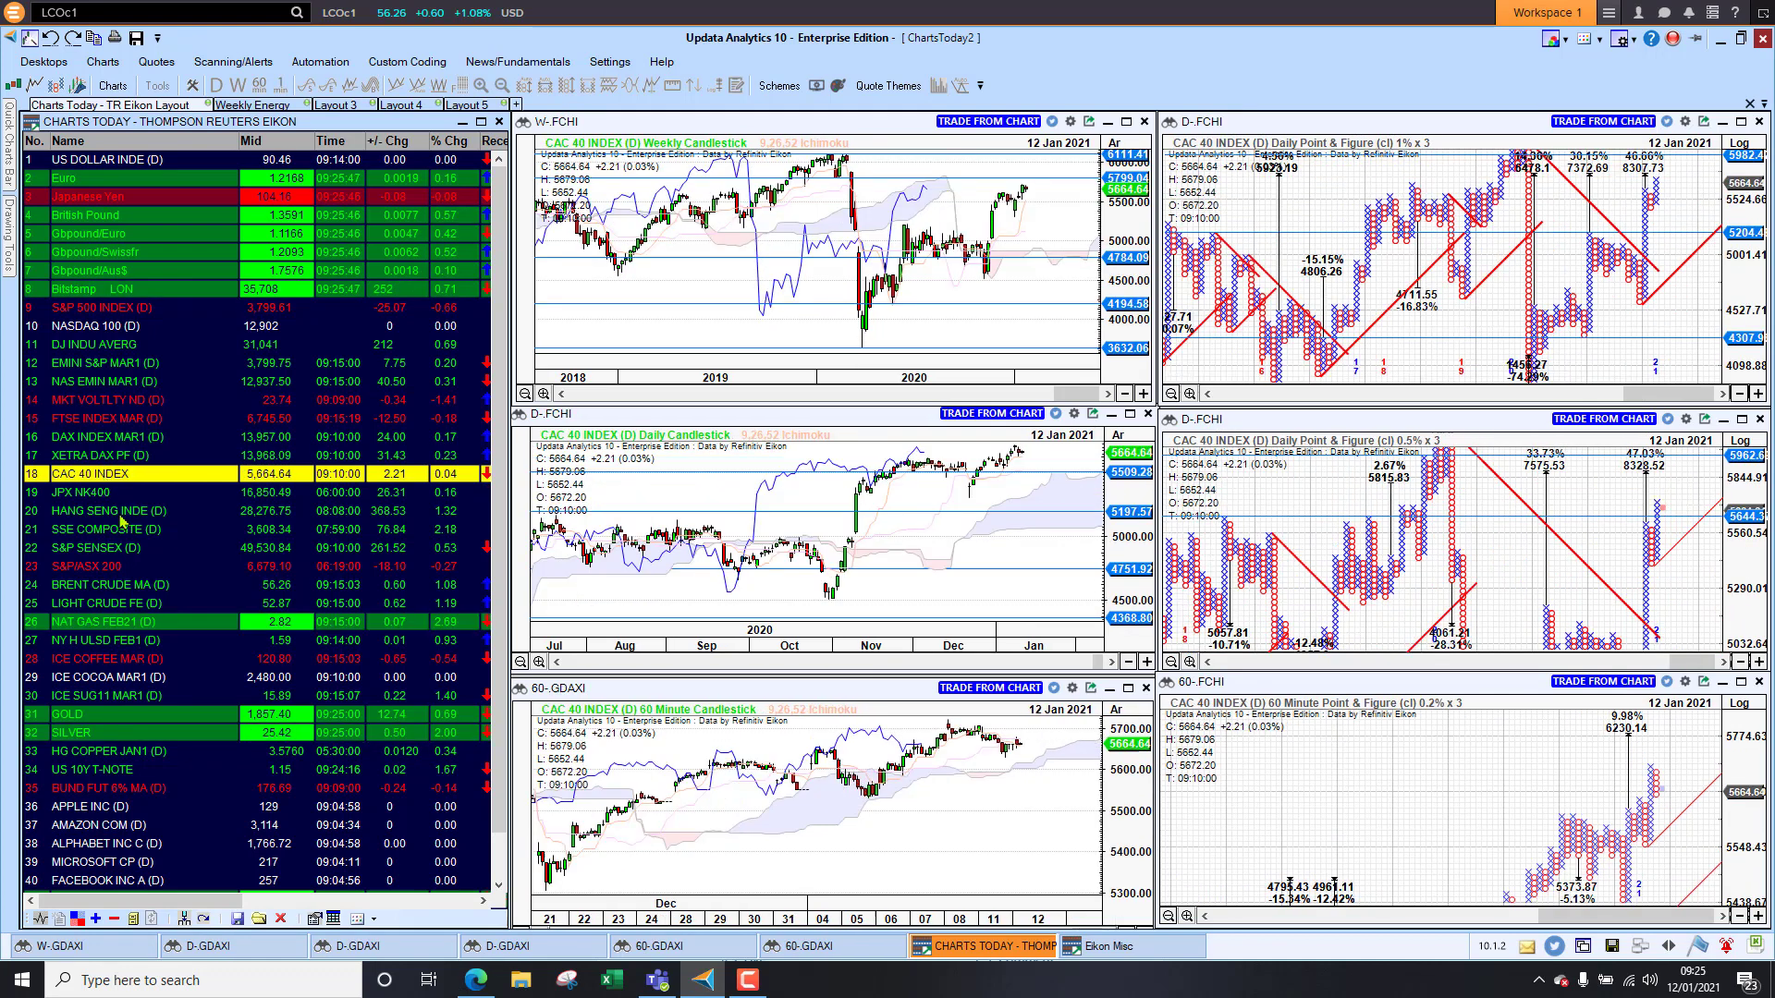
{"action": "left_click", "coordinate": [89, 494]}
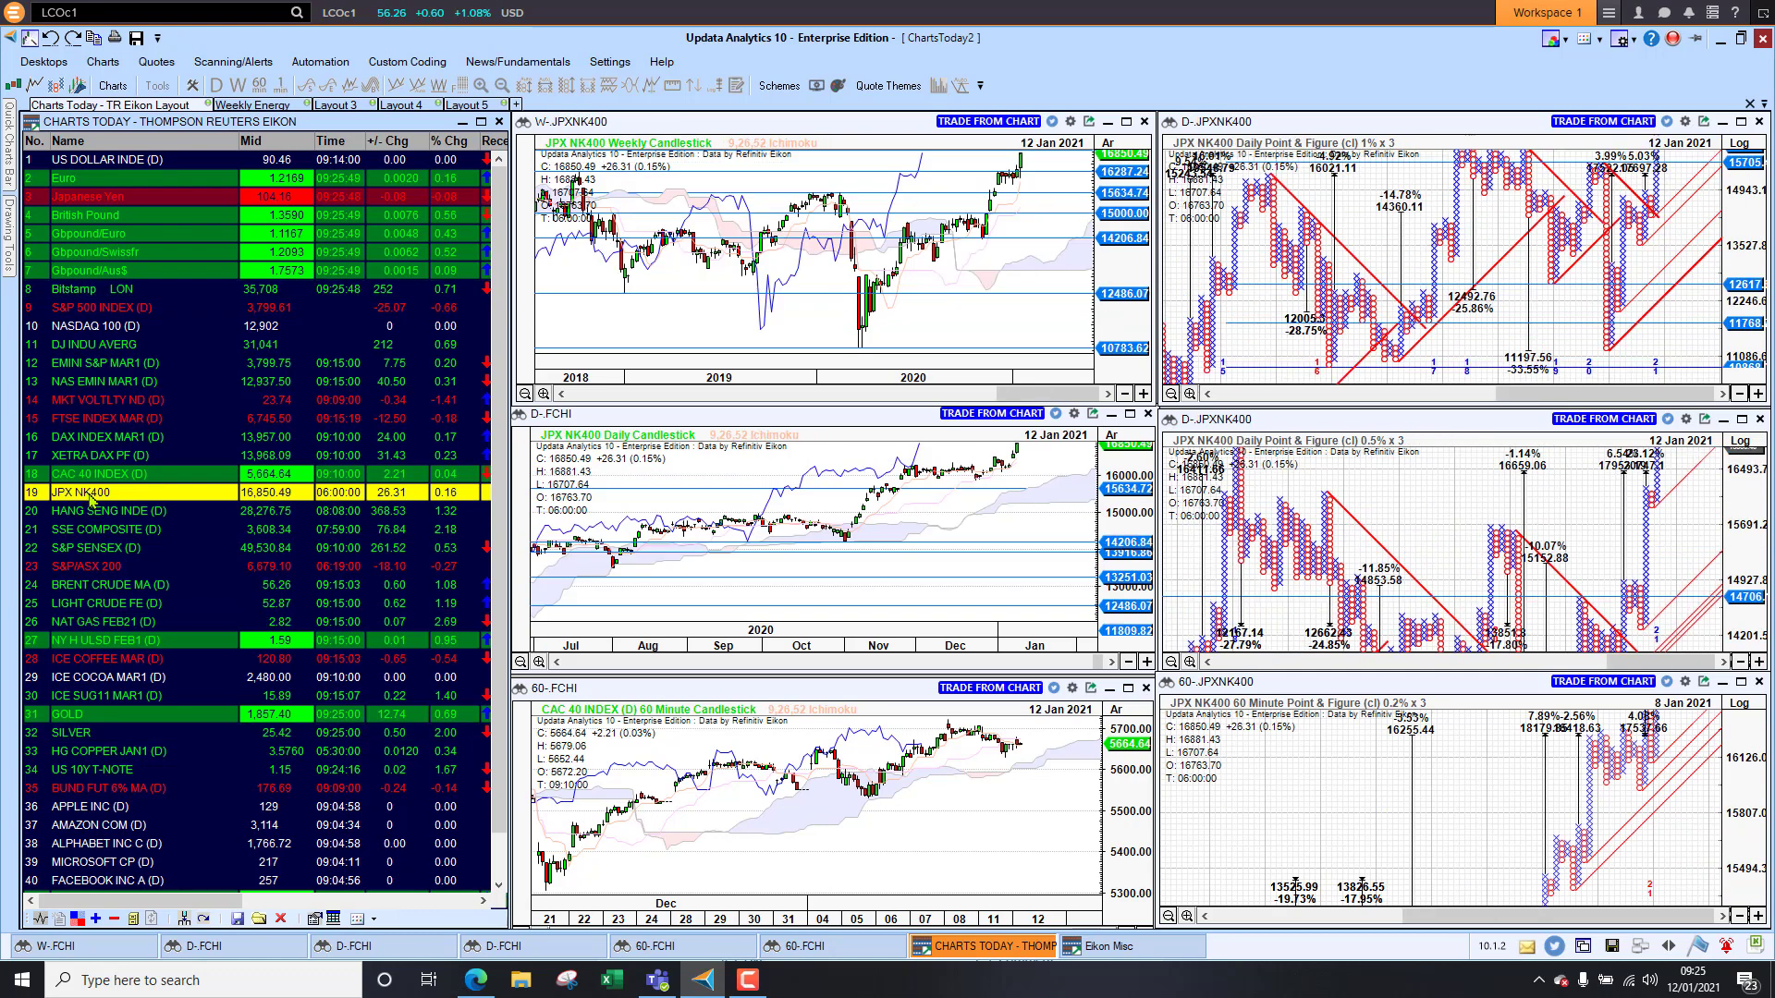
{"action": "left_click", "coordinate": [90, 513]}
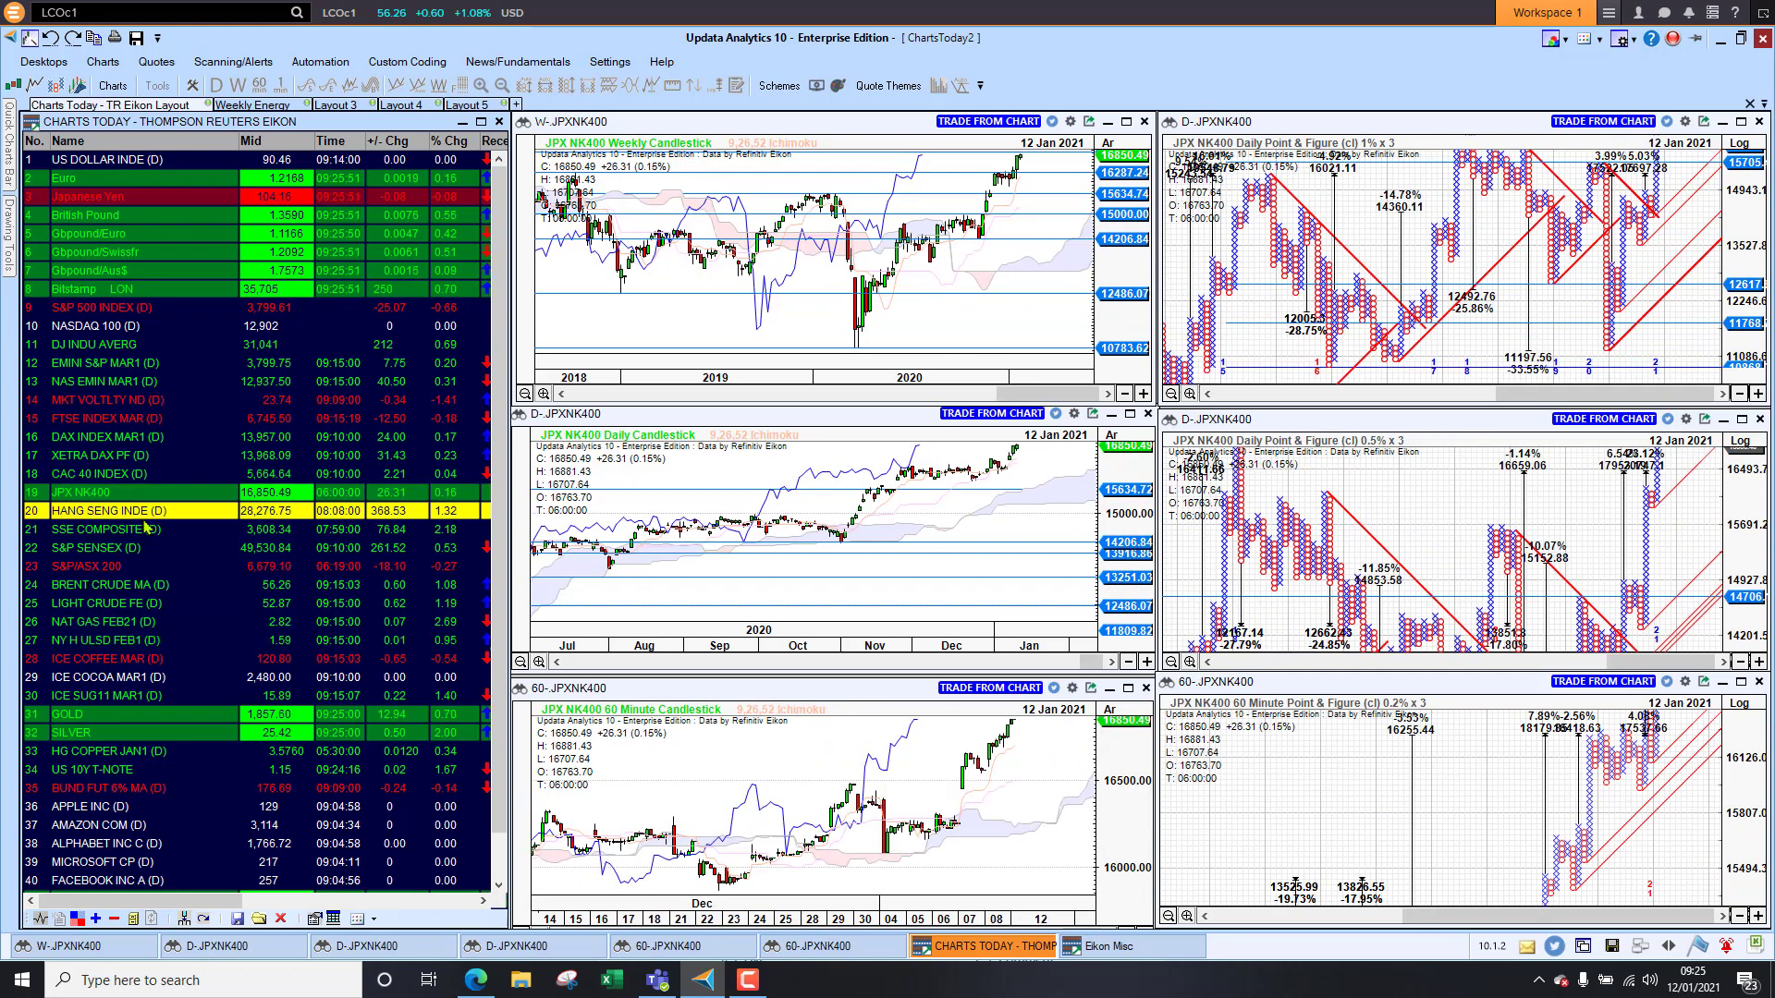
Step: Continue through SSE COMPOSITE, S&P SENSEX and S&P/ASX 200, ending on GOLD
{"action": "left_click", "coordinate": [97, 532]}
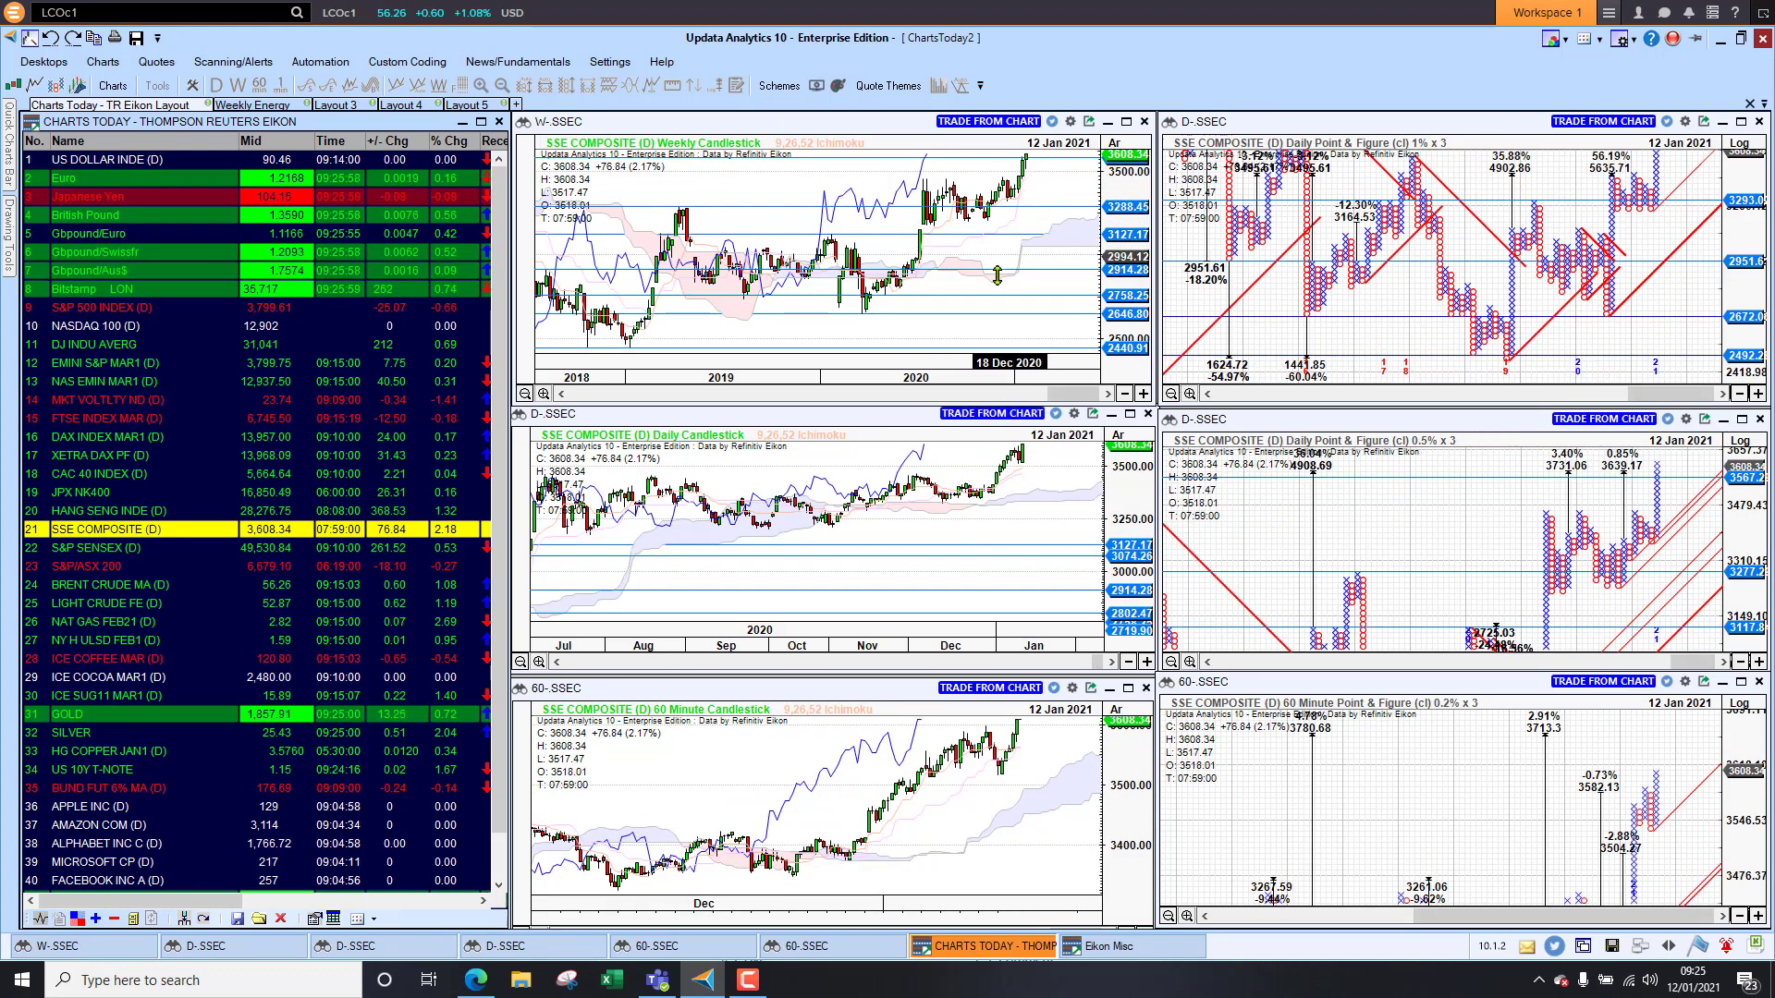
{"action": "left_click", "coordinate": [92, 549]}
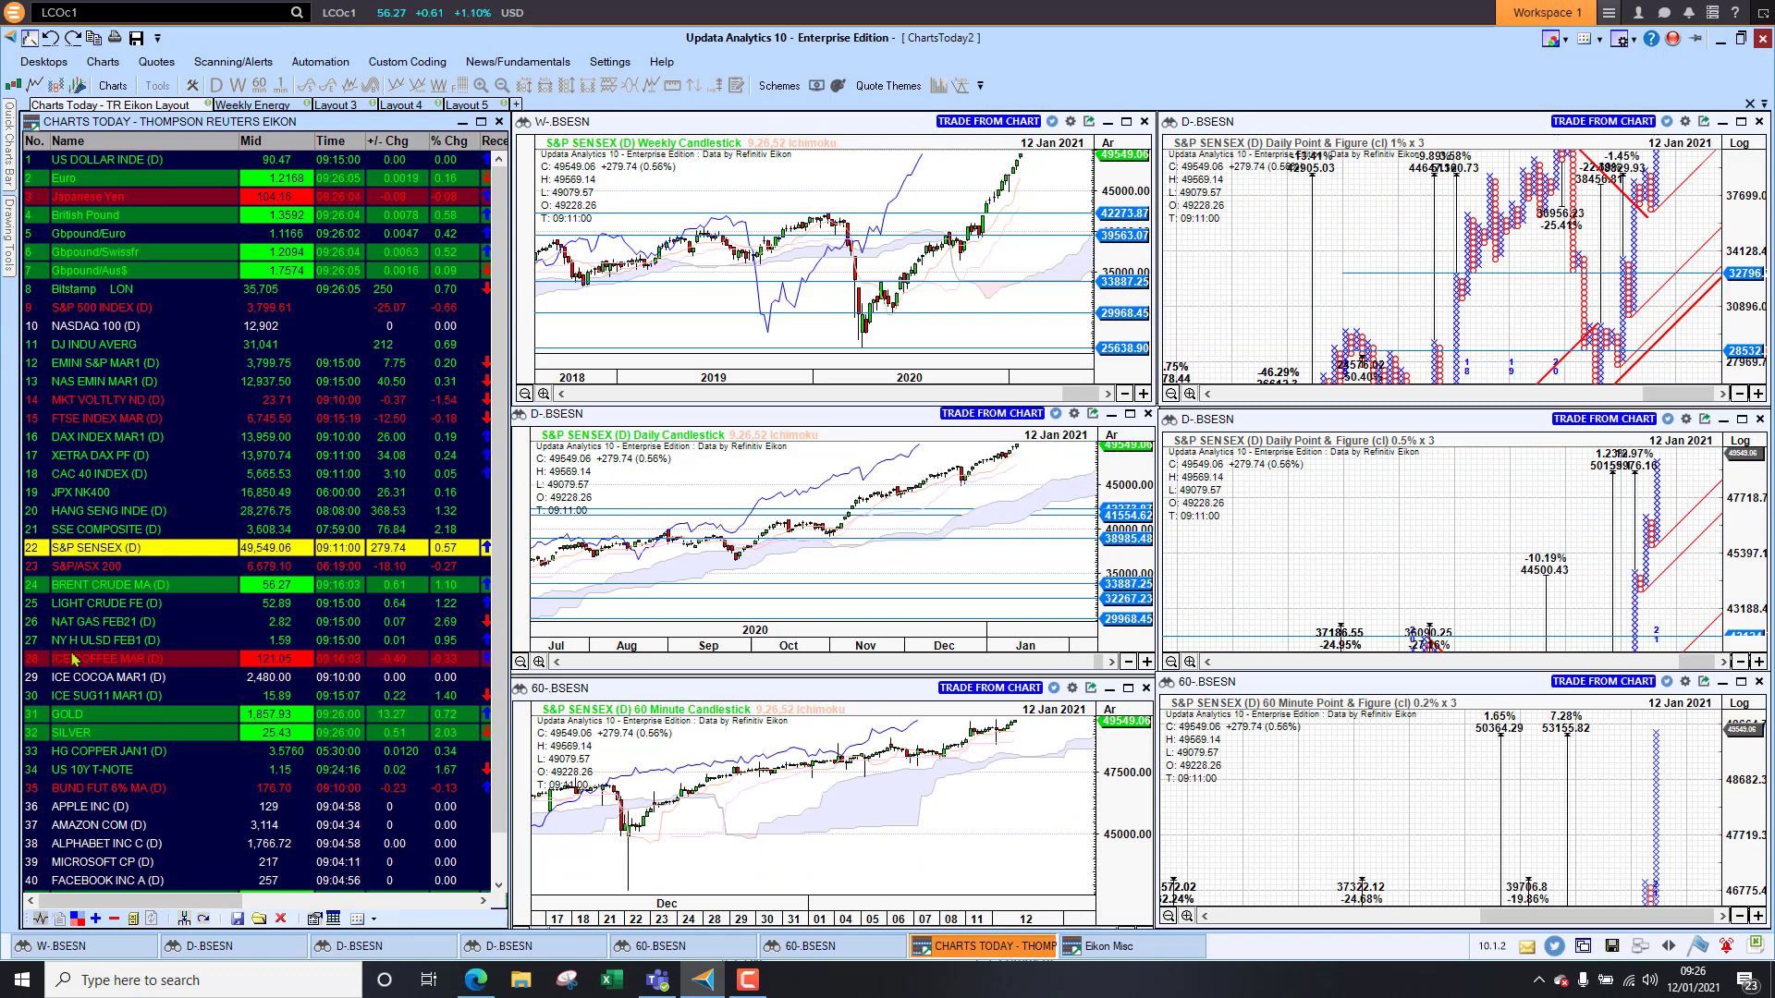
{"action": "left_click", "coordinate": [96, 567]}
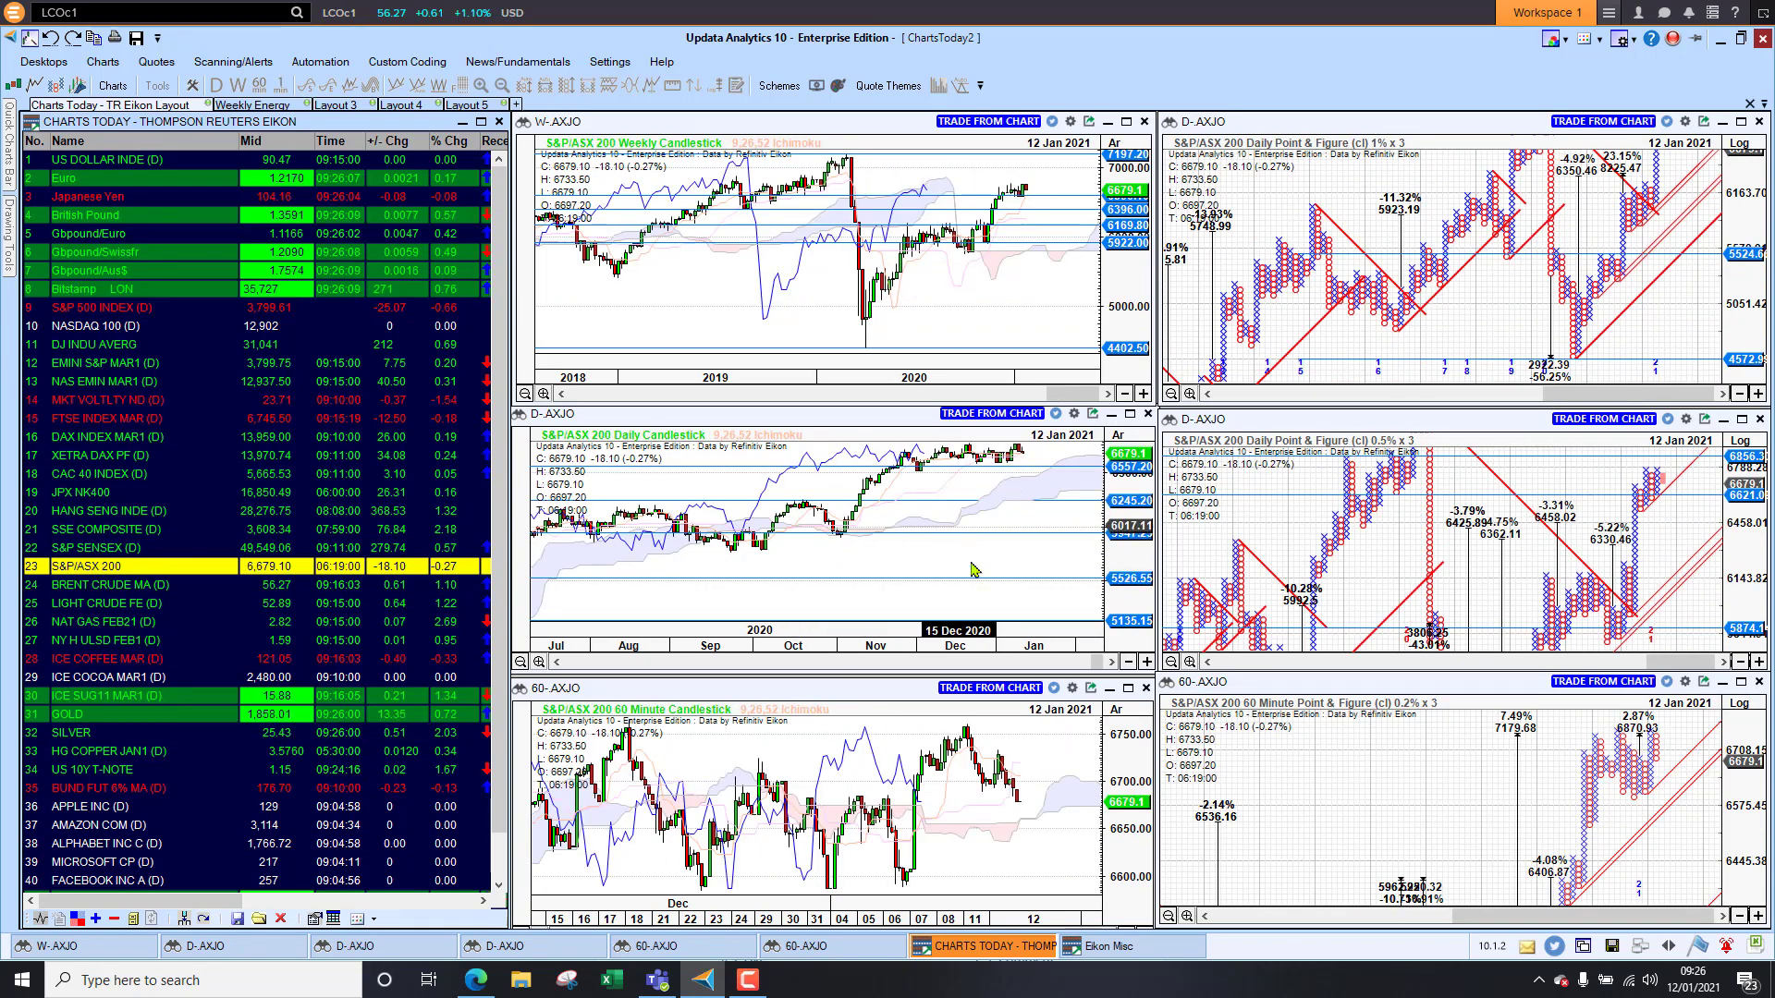
{"action": "left_click", "coordinate": [97, 713]}
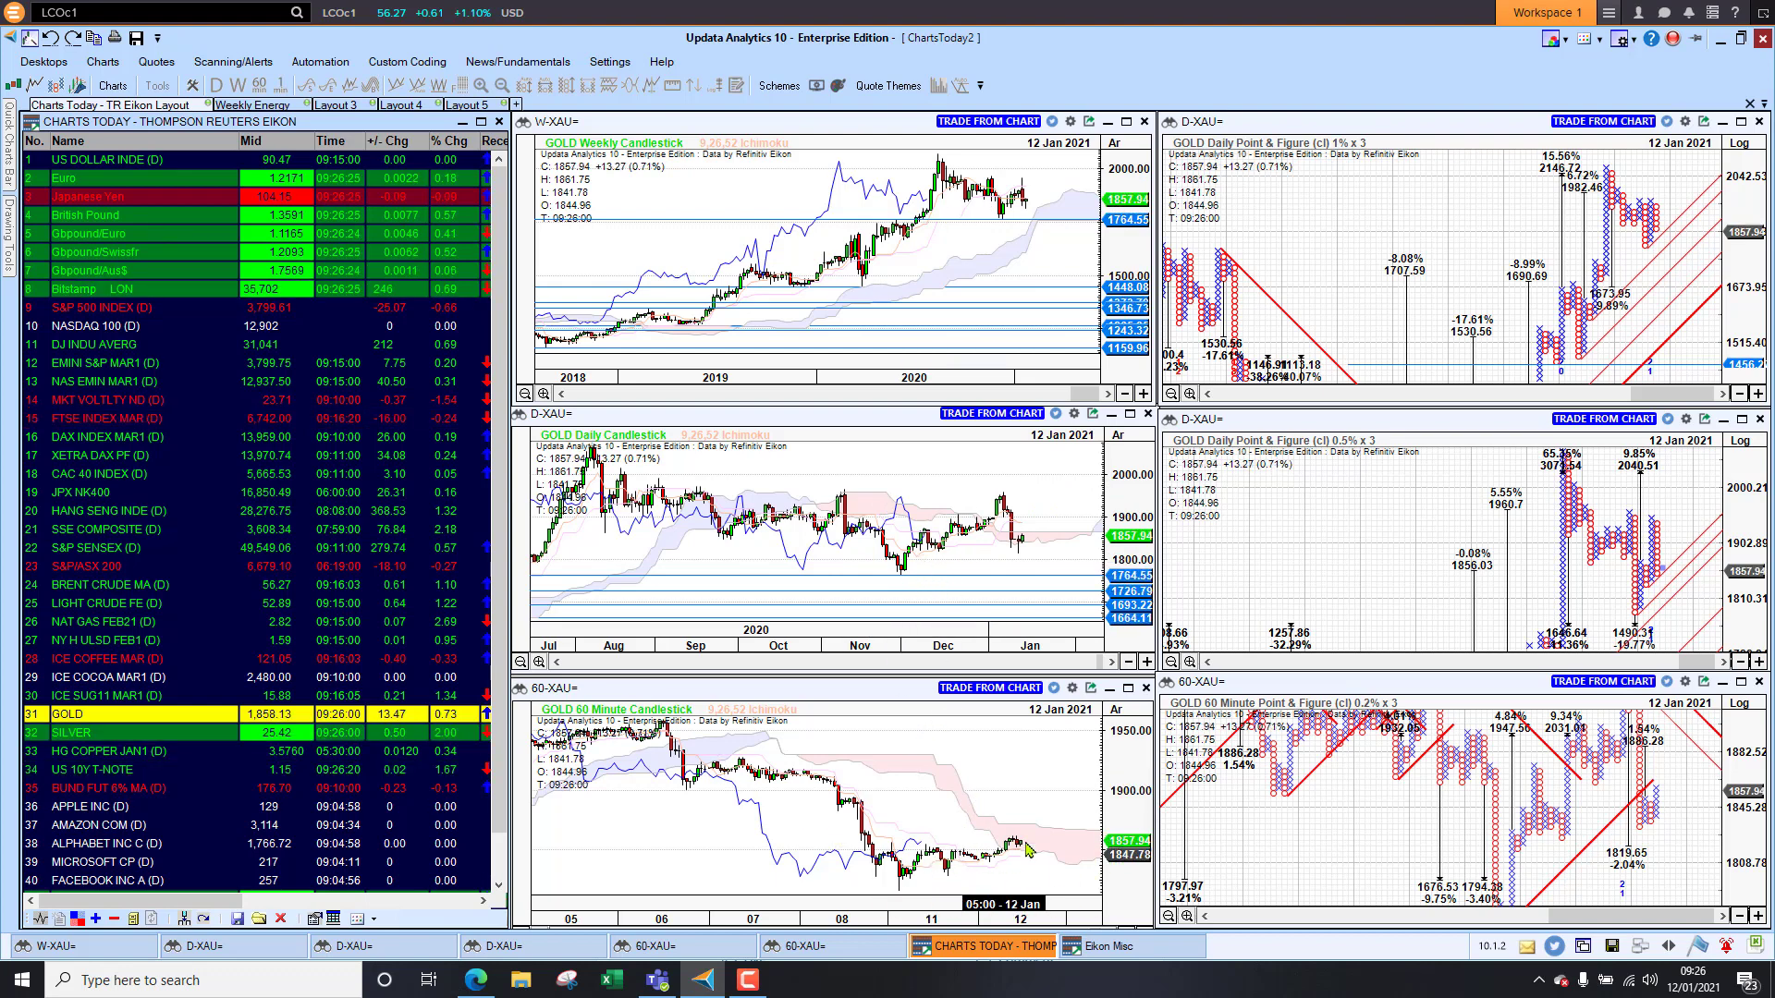
Step: Step through SILVER and HG COPPER JAN1 to US 10Y T-NOTE, panning its daily 1% P&F chart down
{"action": "left_click", "coordinate": [113, 737]}
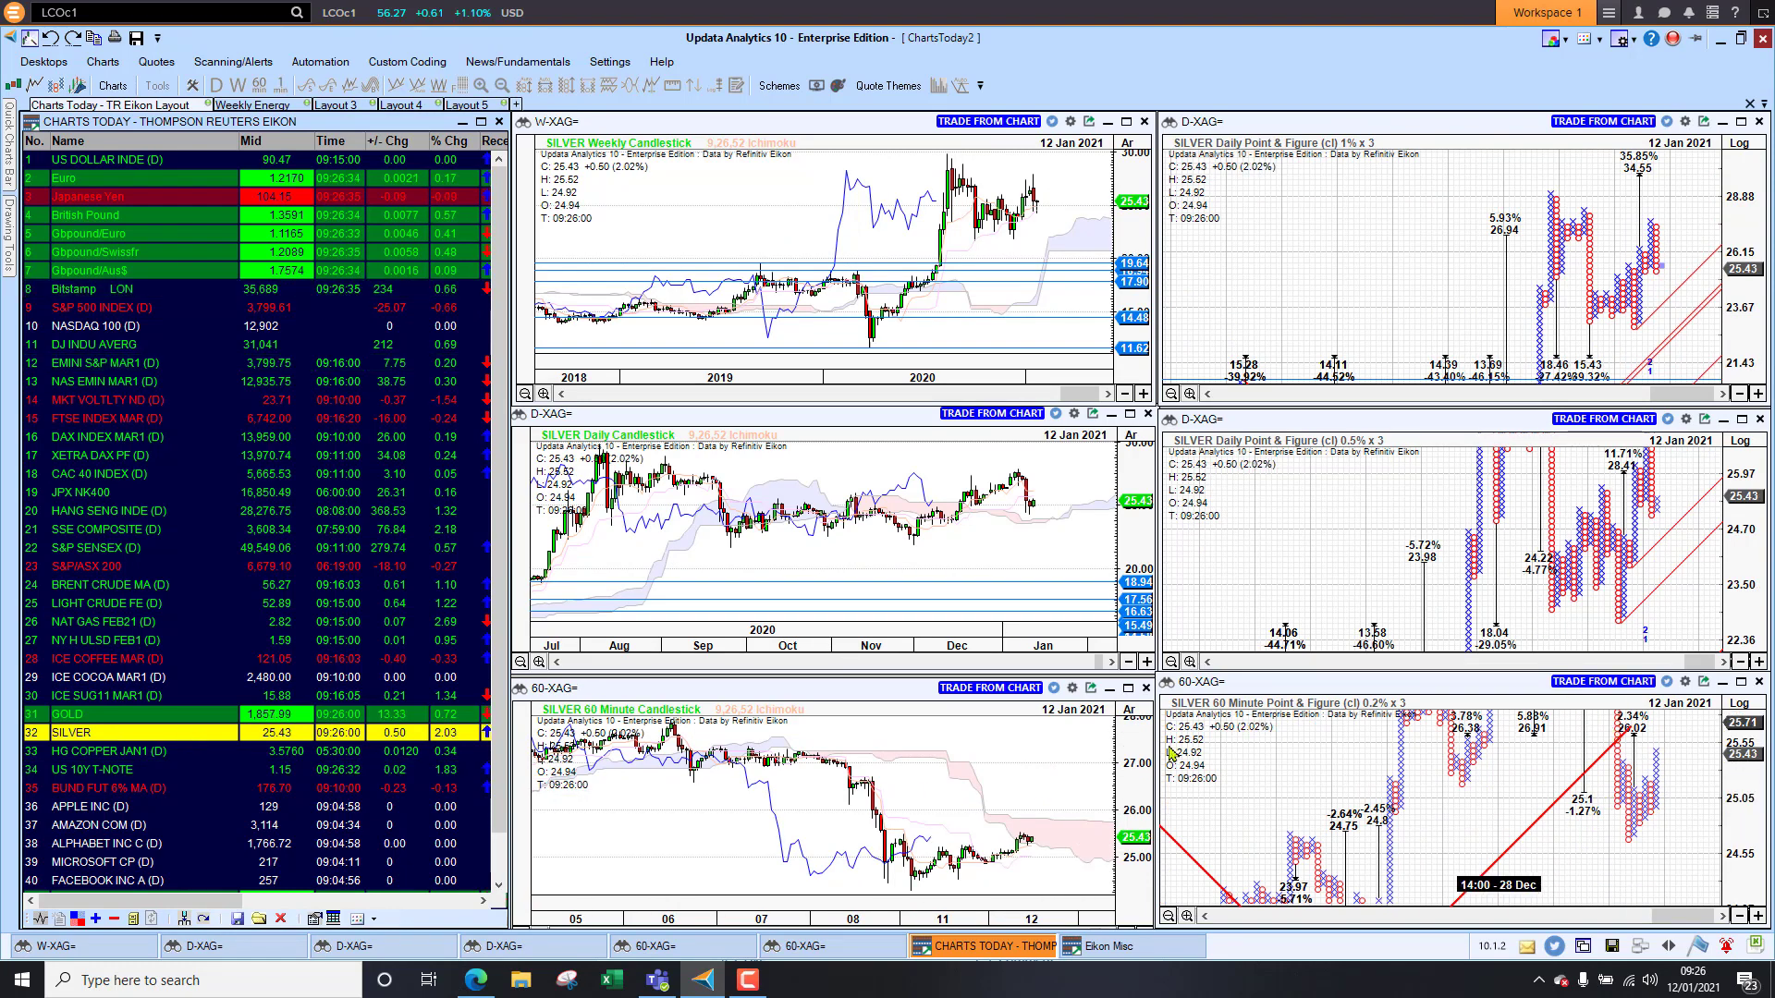
{"action": "left_click", "coordinate": [130, 753]}
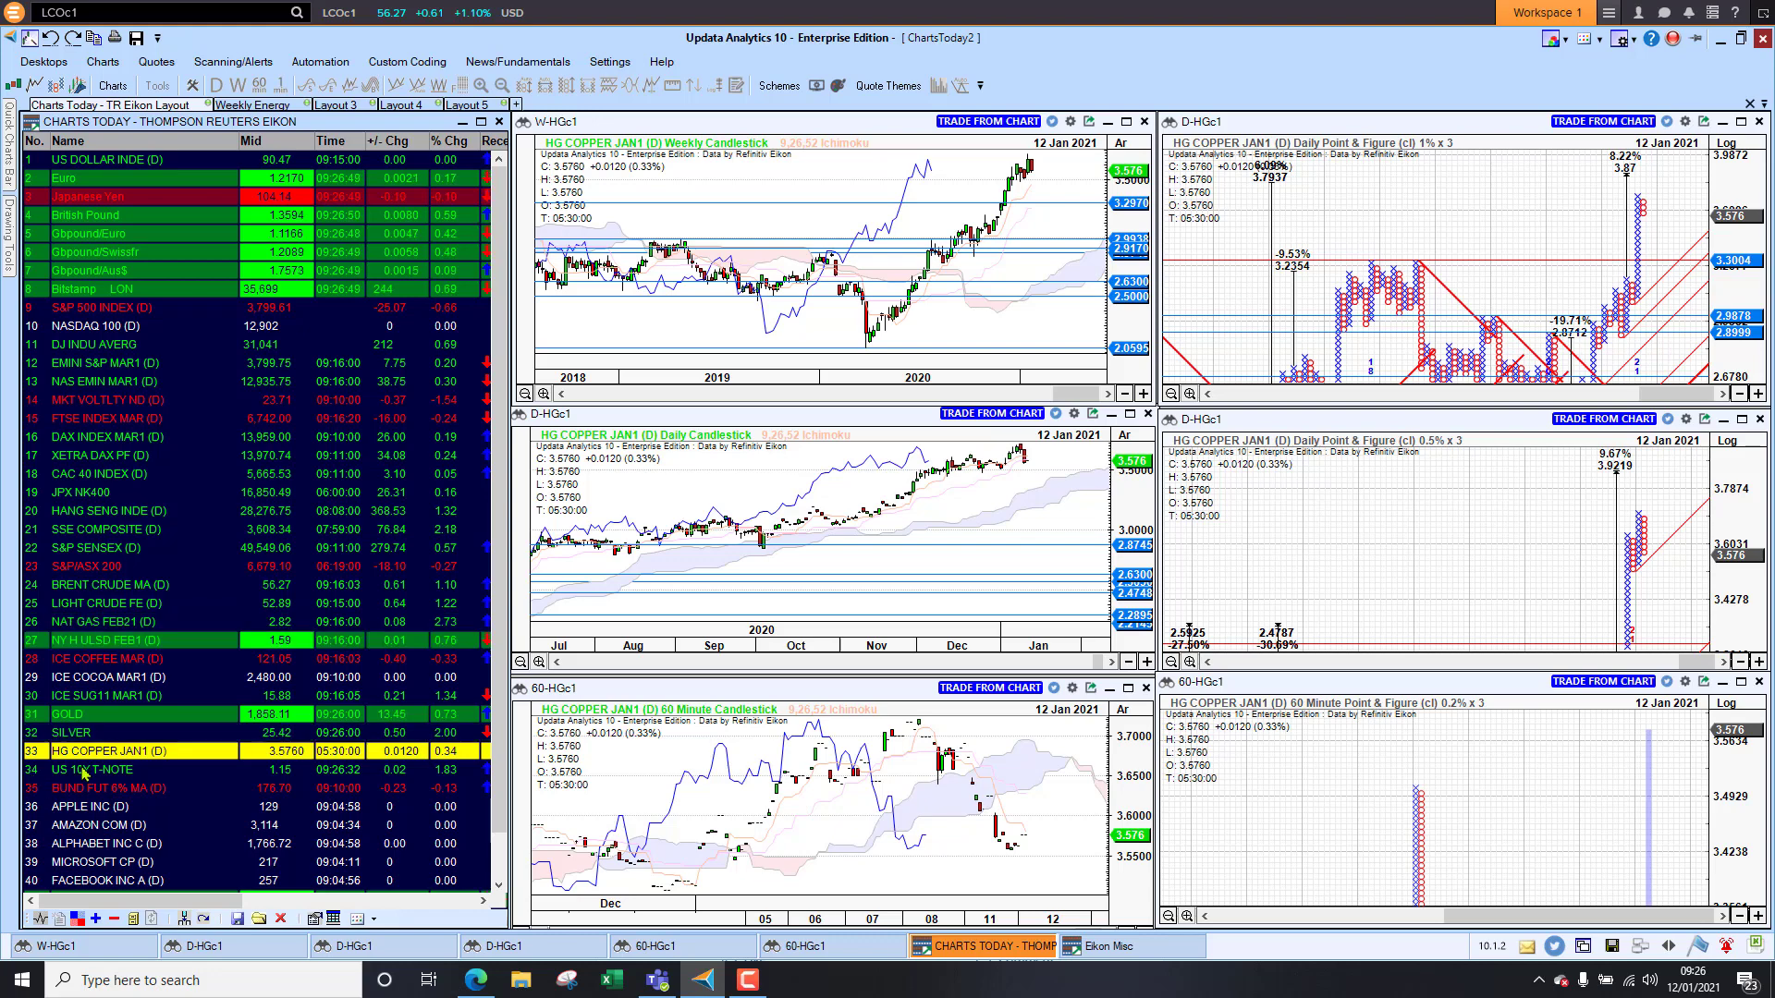
{"action": "left_click", "coordinate": [83, 770]}
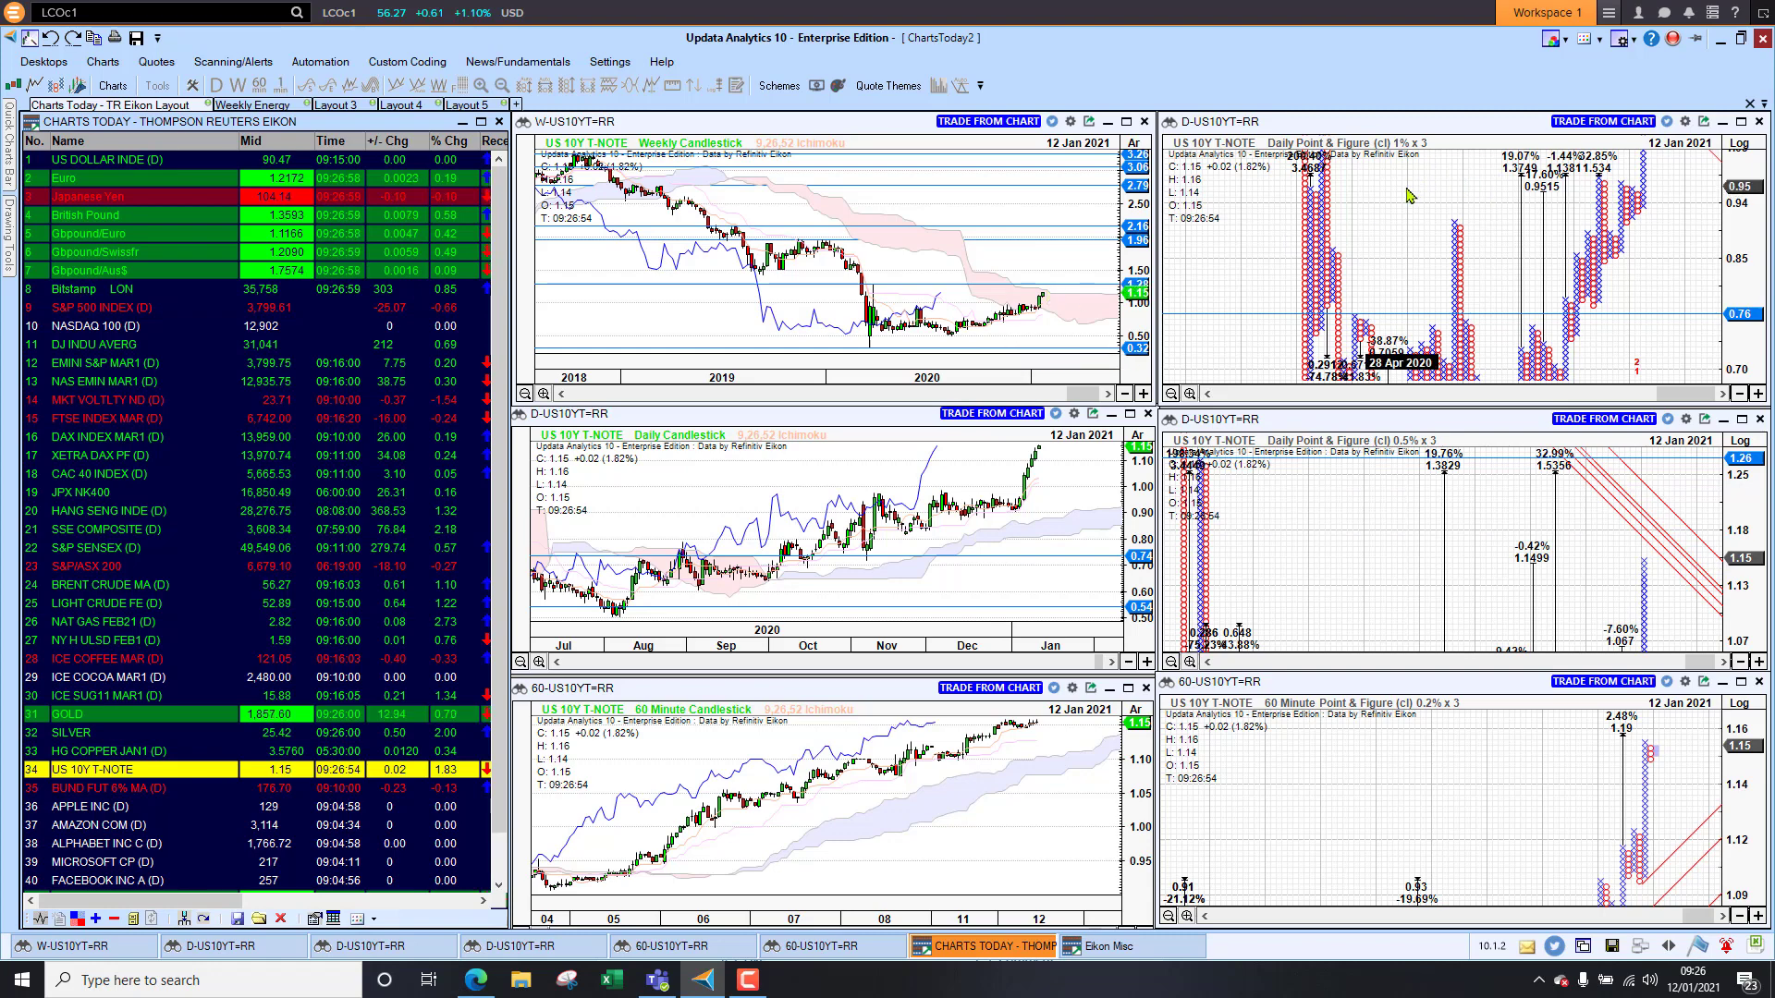
{"action": "left_click_drag", "start_coordinate": [1407, 189], "coordinate": [1415, 270]}
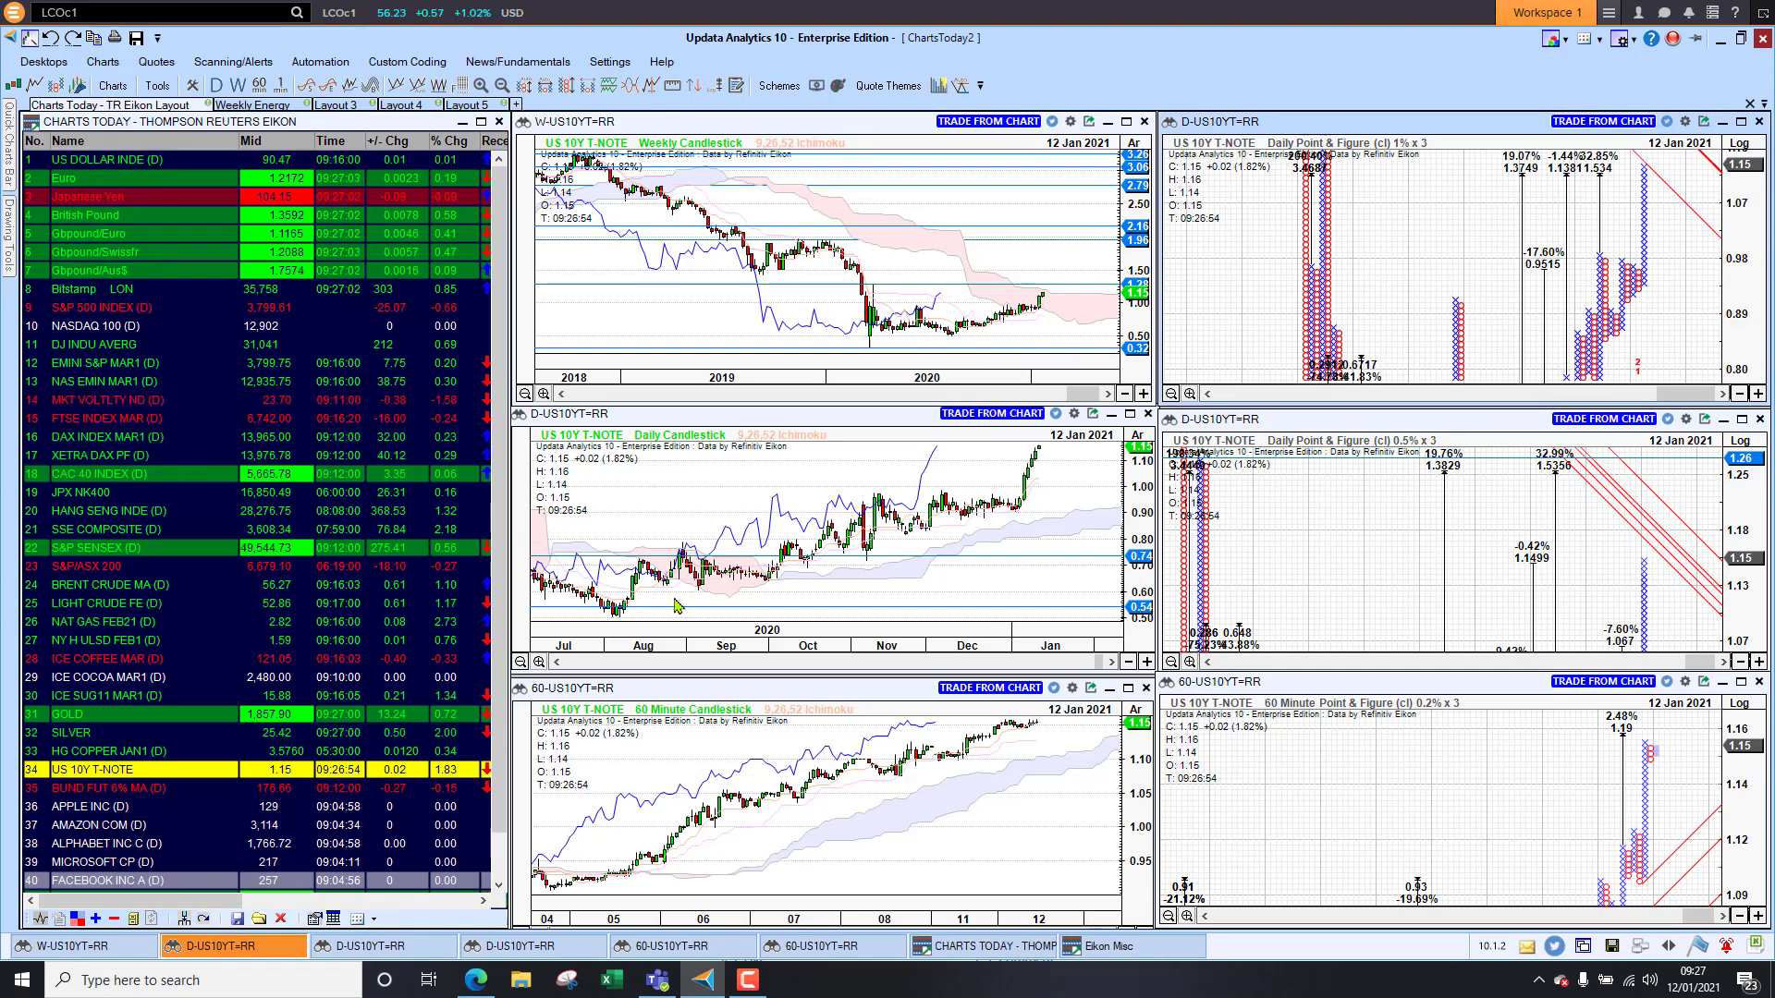
Step: Switch to the Weekly Energy layout and step through BRENT CRUDE MA and LIGHT CRUDE FE to NAT GAS FEB21
{"action": "left_click", "coordinate": [251, 106]}
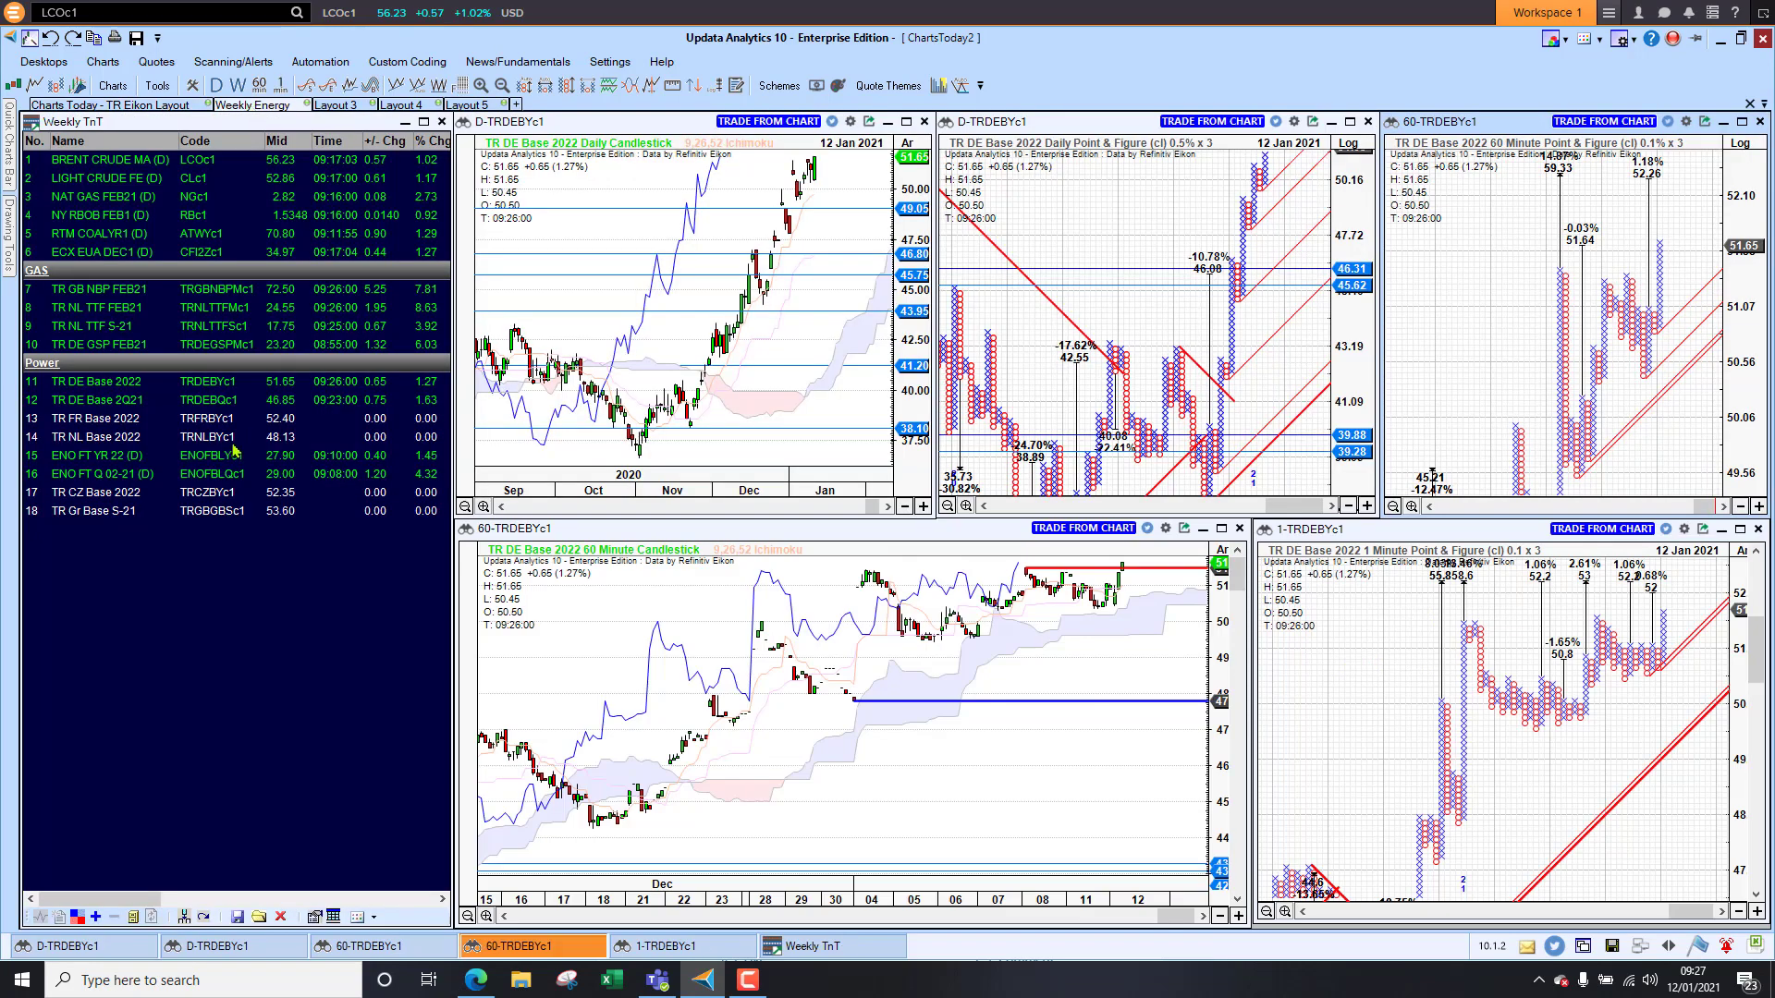
{"action": "left_click", "coordinate": [88, 162]}
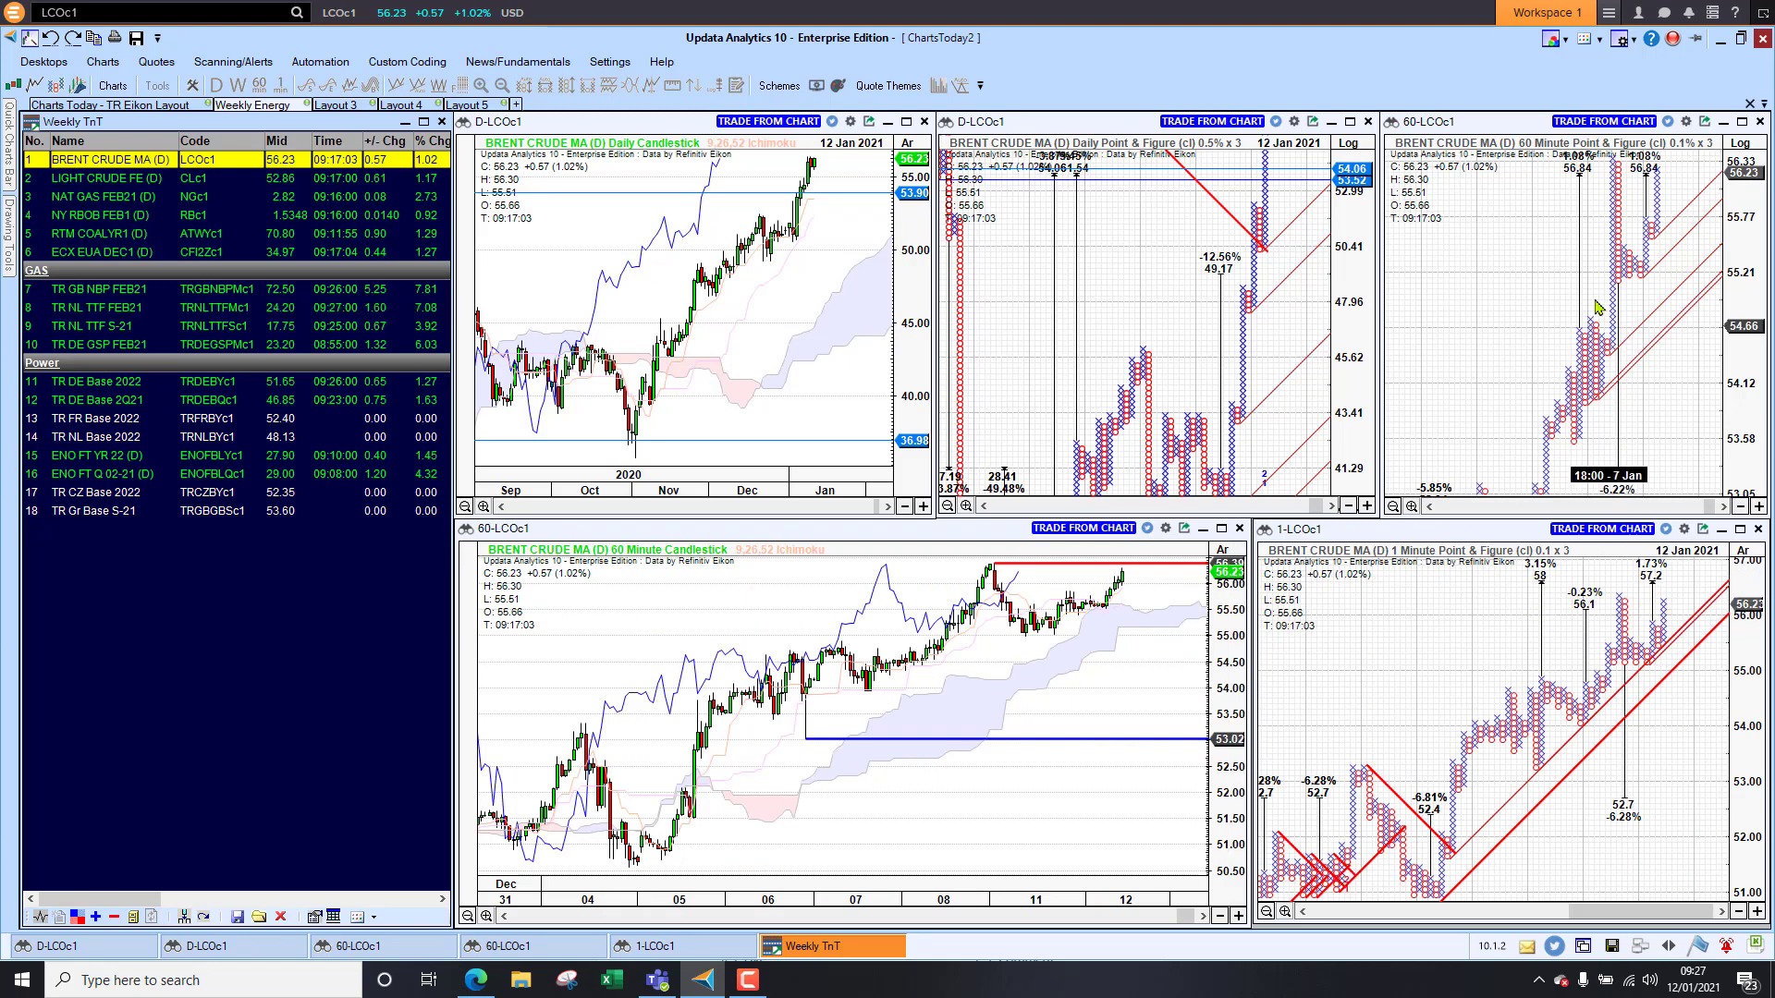
{"action": "left_click", "coordinate": [1551, 258]}
{"action": "scroll", "coordinate": [1551, 258], "scroll_direction": "up", "scroll_amount": 1}
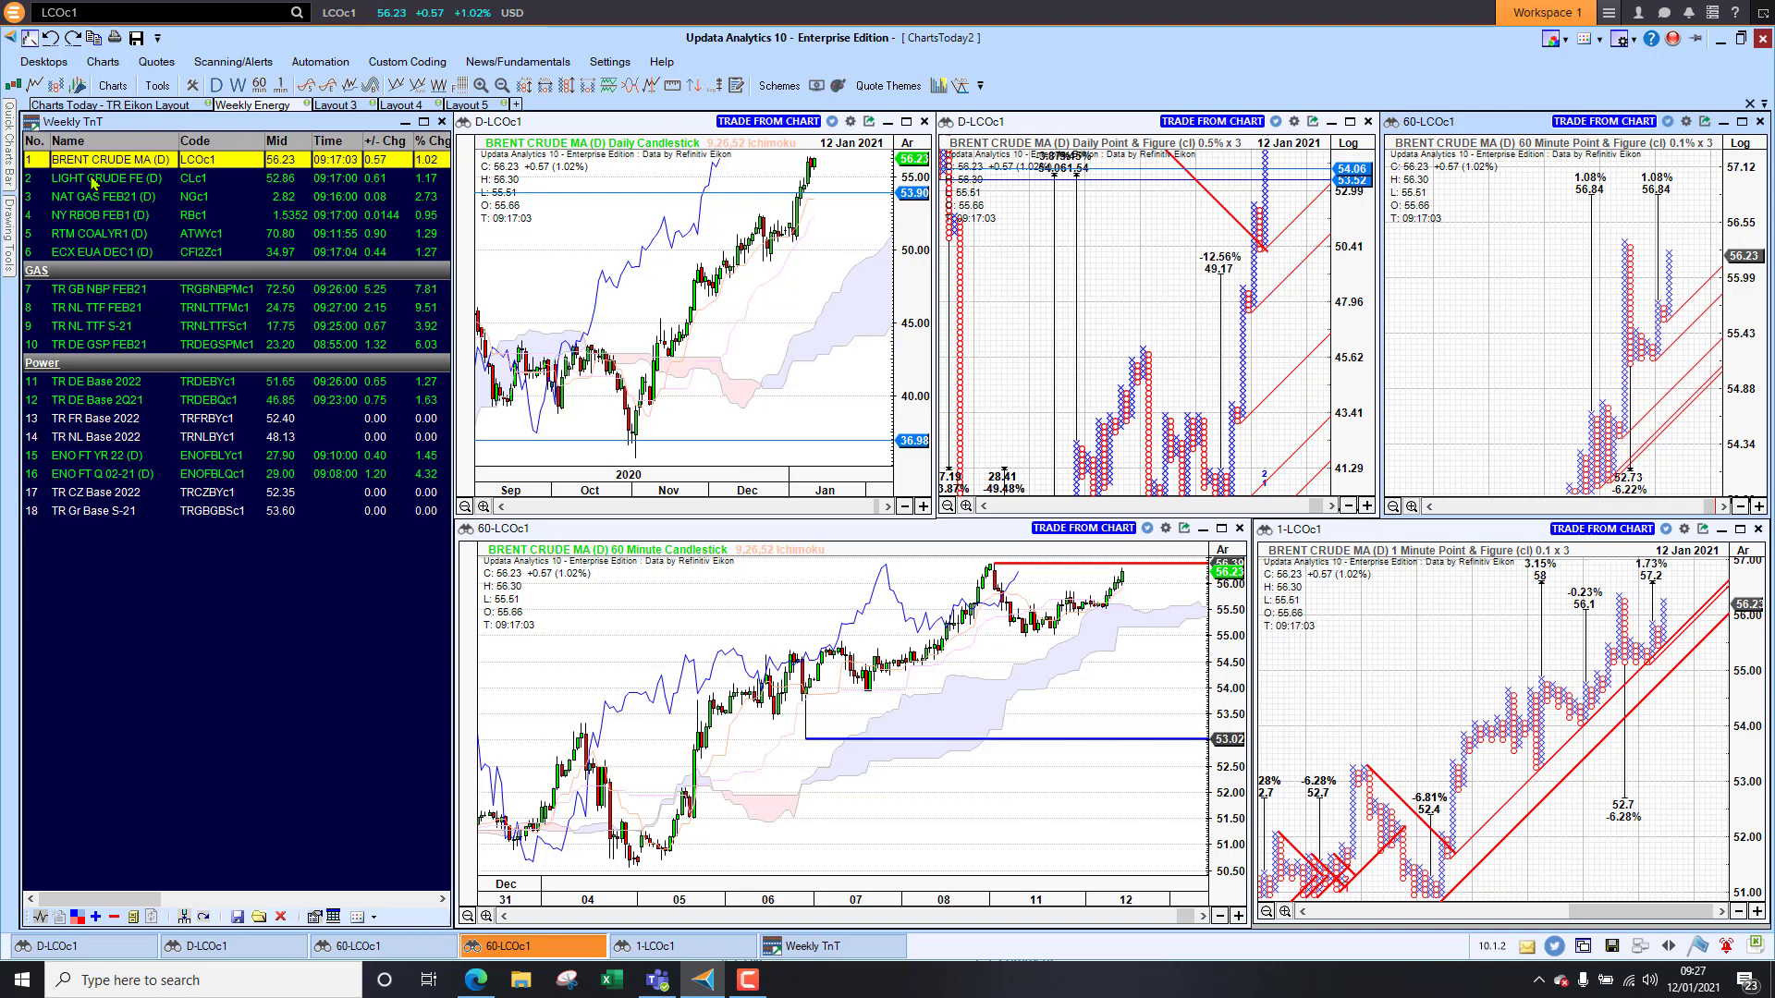
{"action": "left_click", "coordinate": [94, 178]}
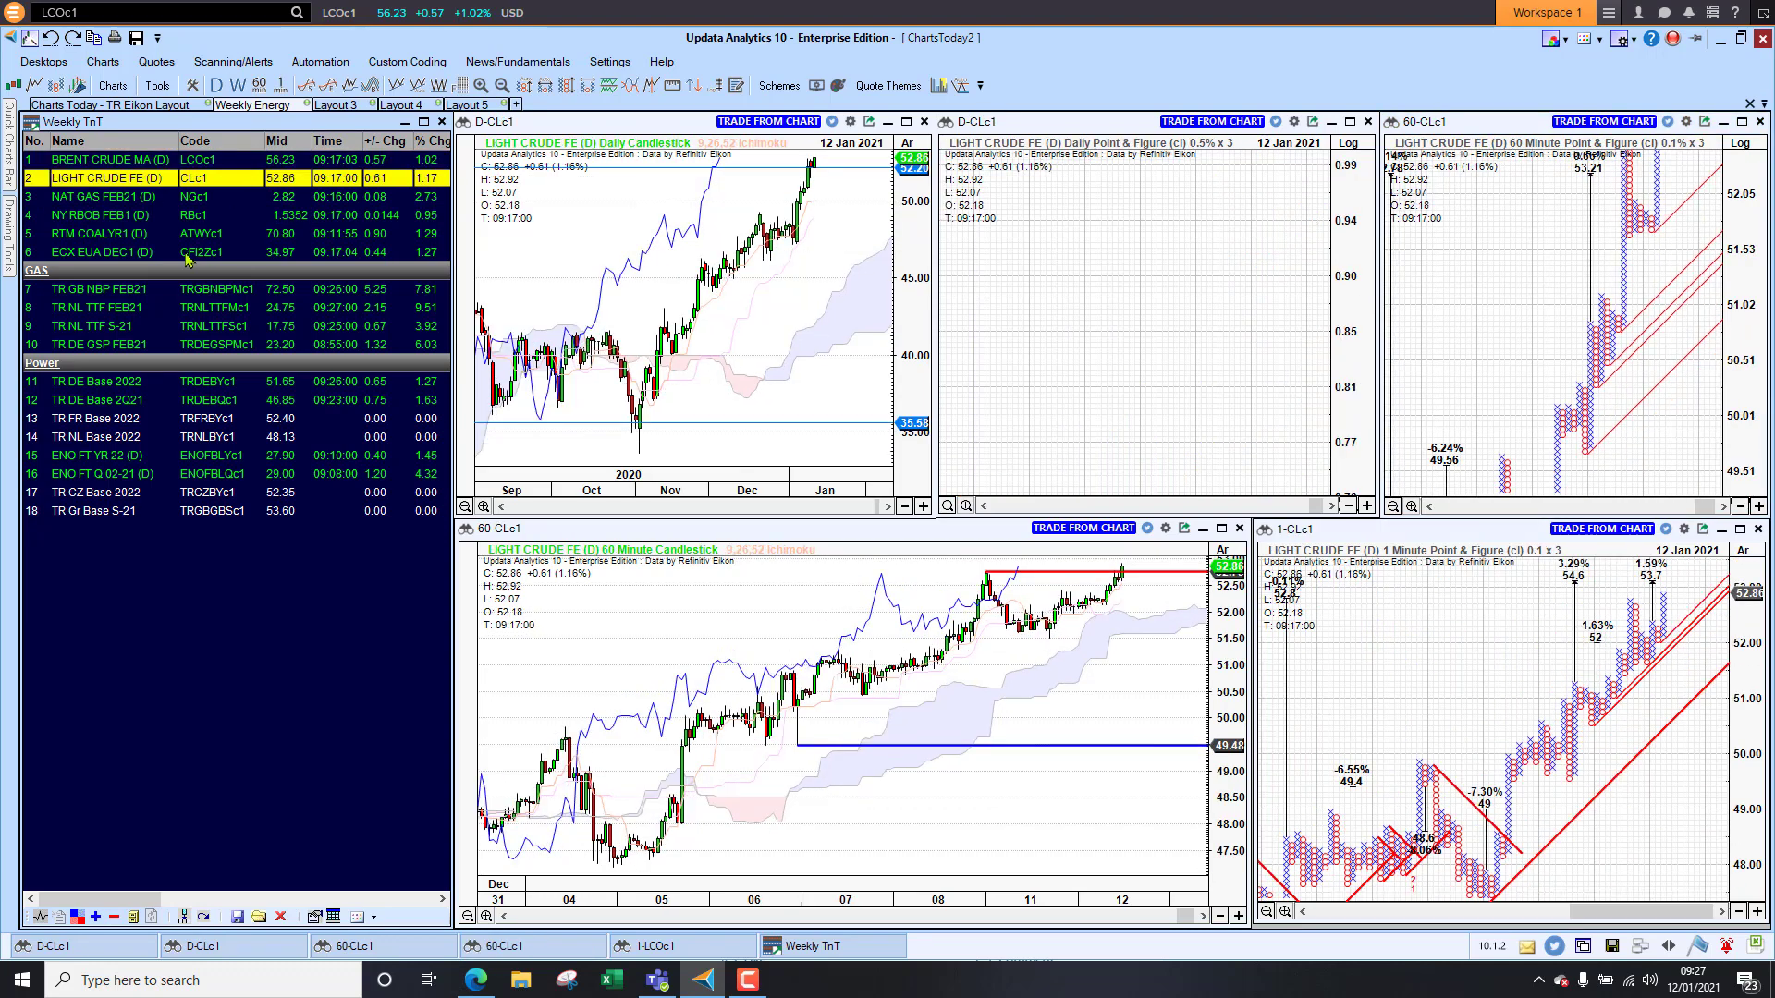
{"action": "left_click", "coordinate": [112, 200]}
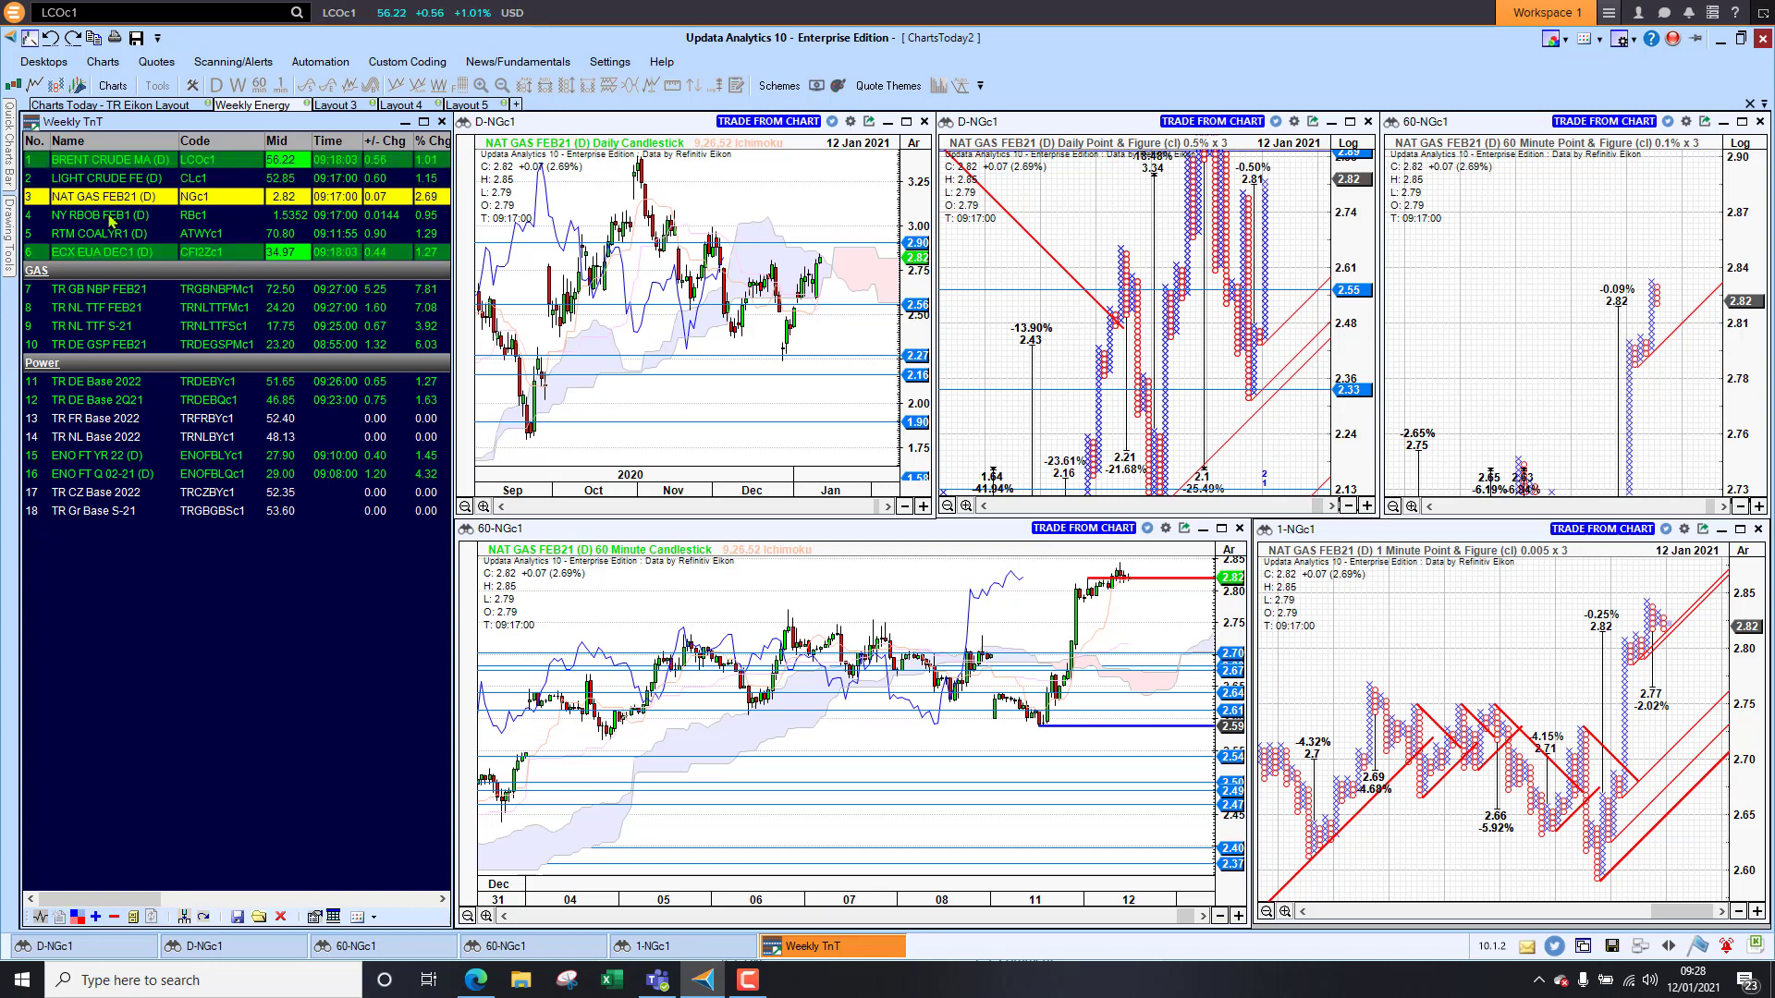
Step: Load NY RBOB FEB1, RTM COALYR1, ECX EUA DEC1, then TR GB NBP FEB21 into the energy charts
{"action": "left_click", "coordinate": [119, 220]}
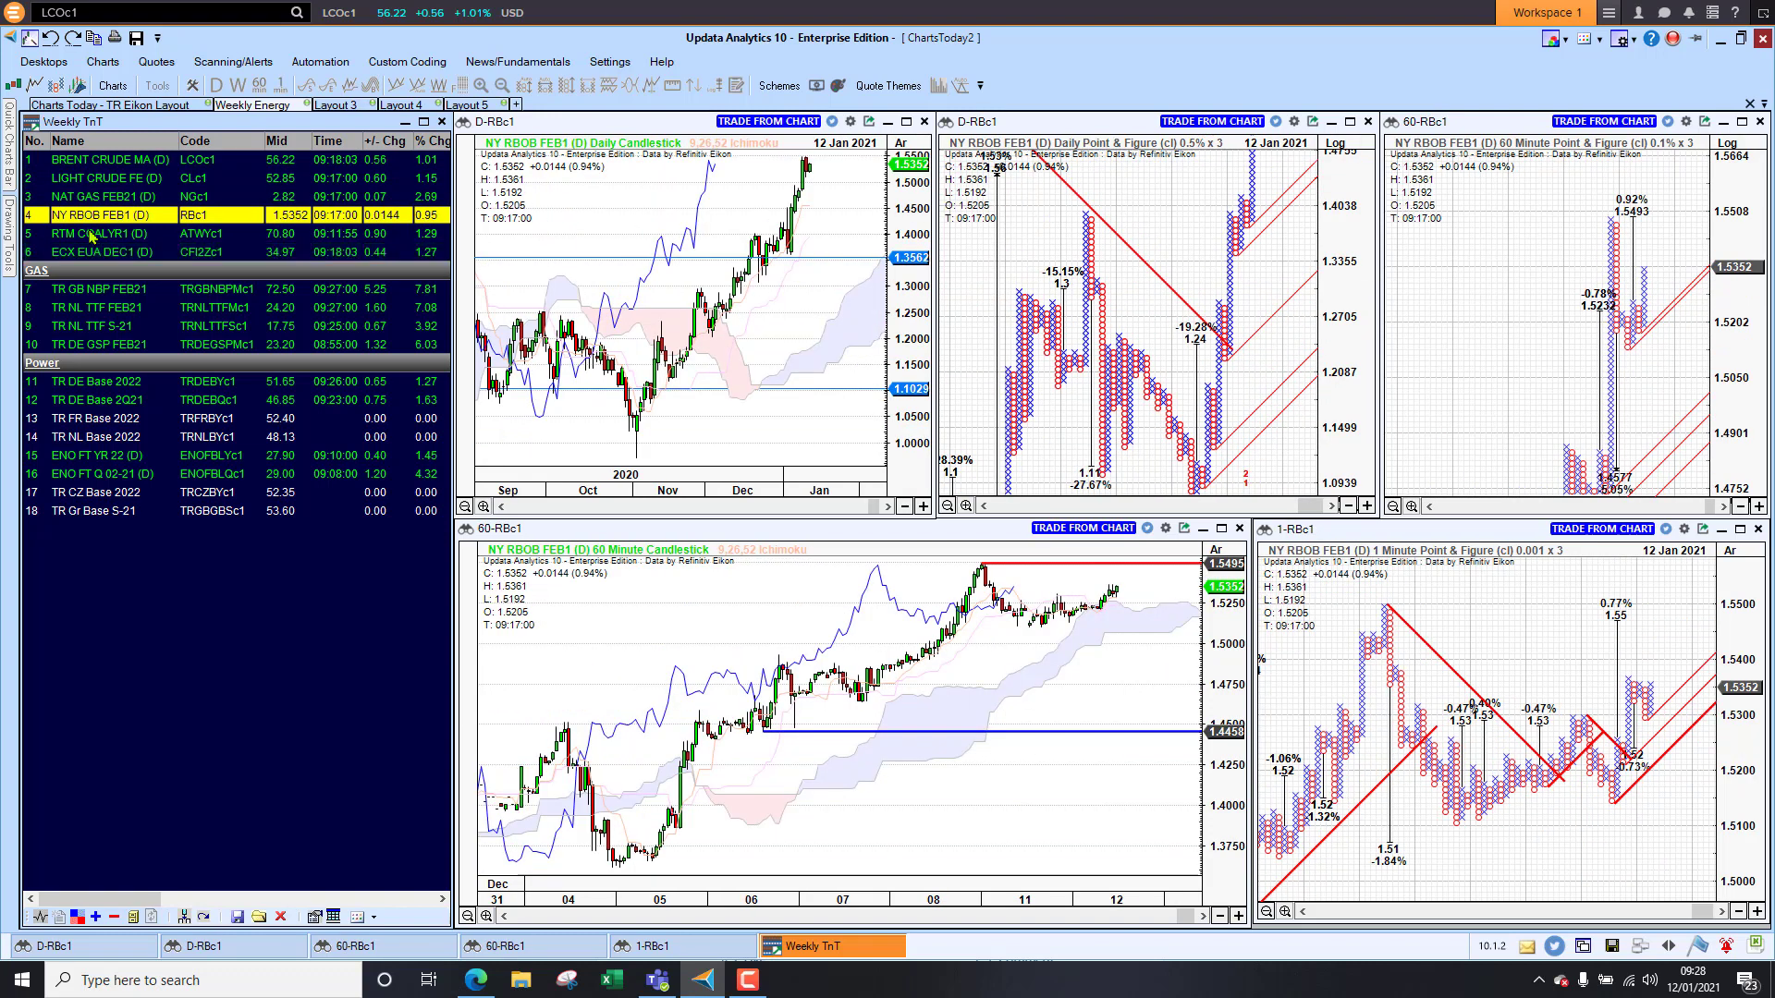
{"action": "left_click", "coordinate": [91, 235]}
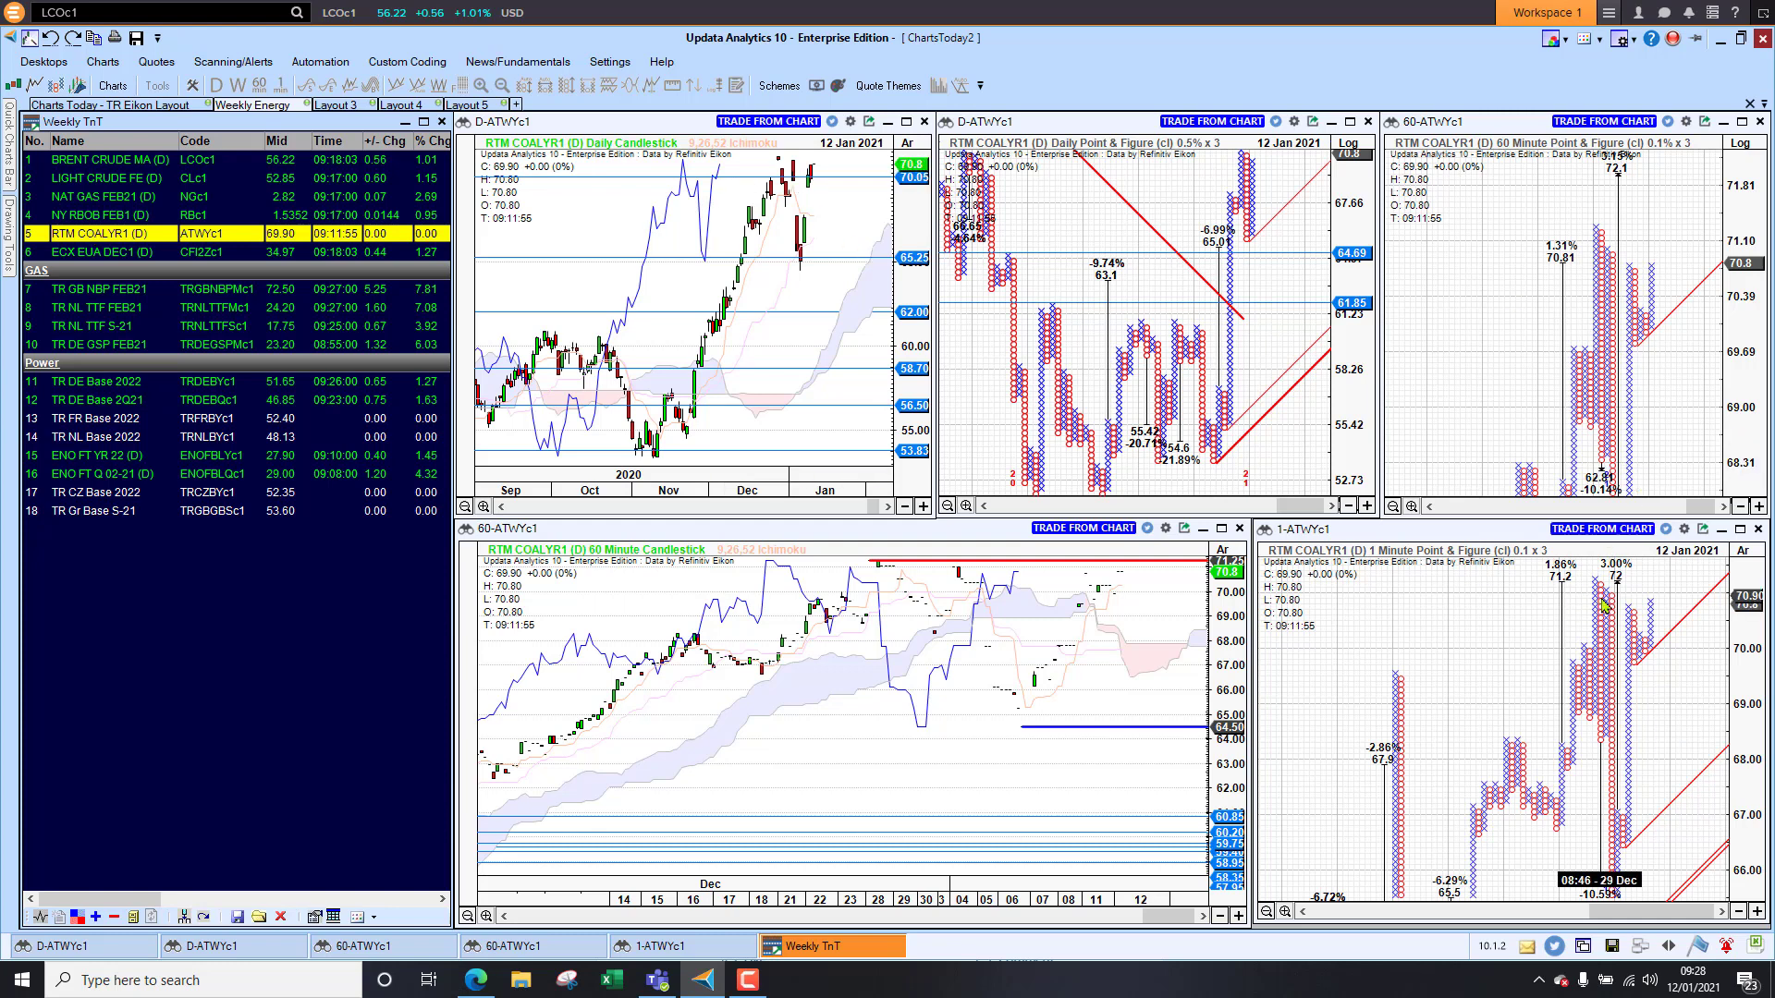
{"action": "left_click", "coordinate": [104, 256]}
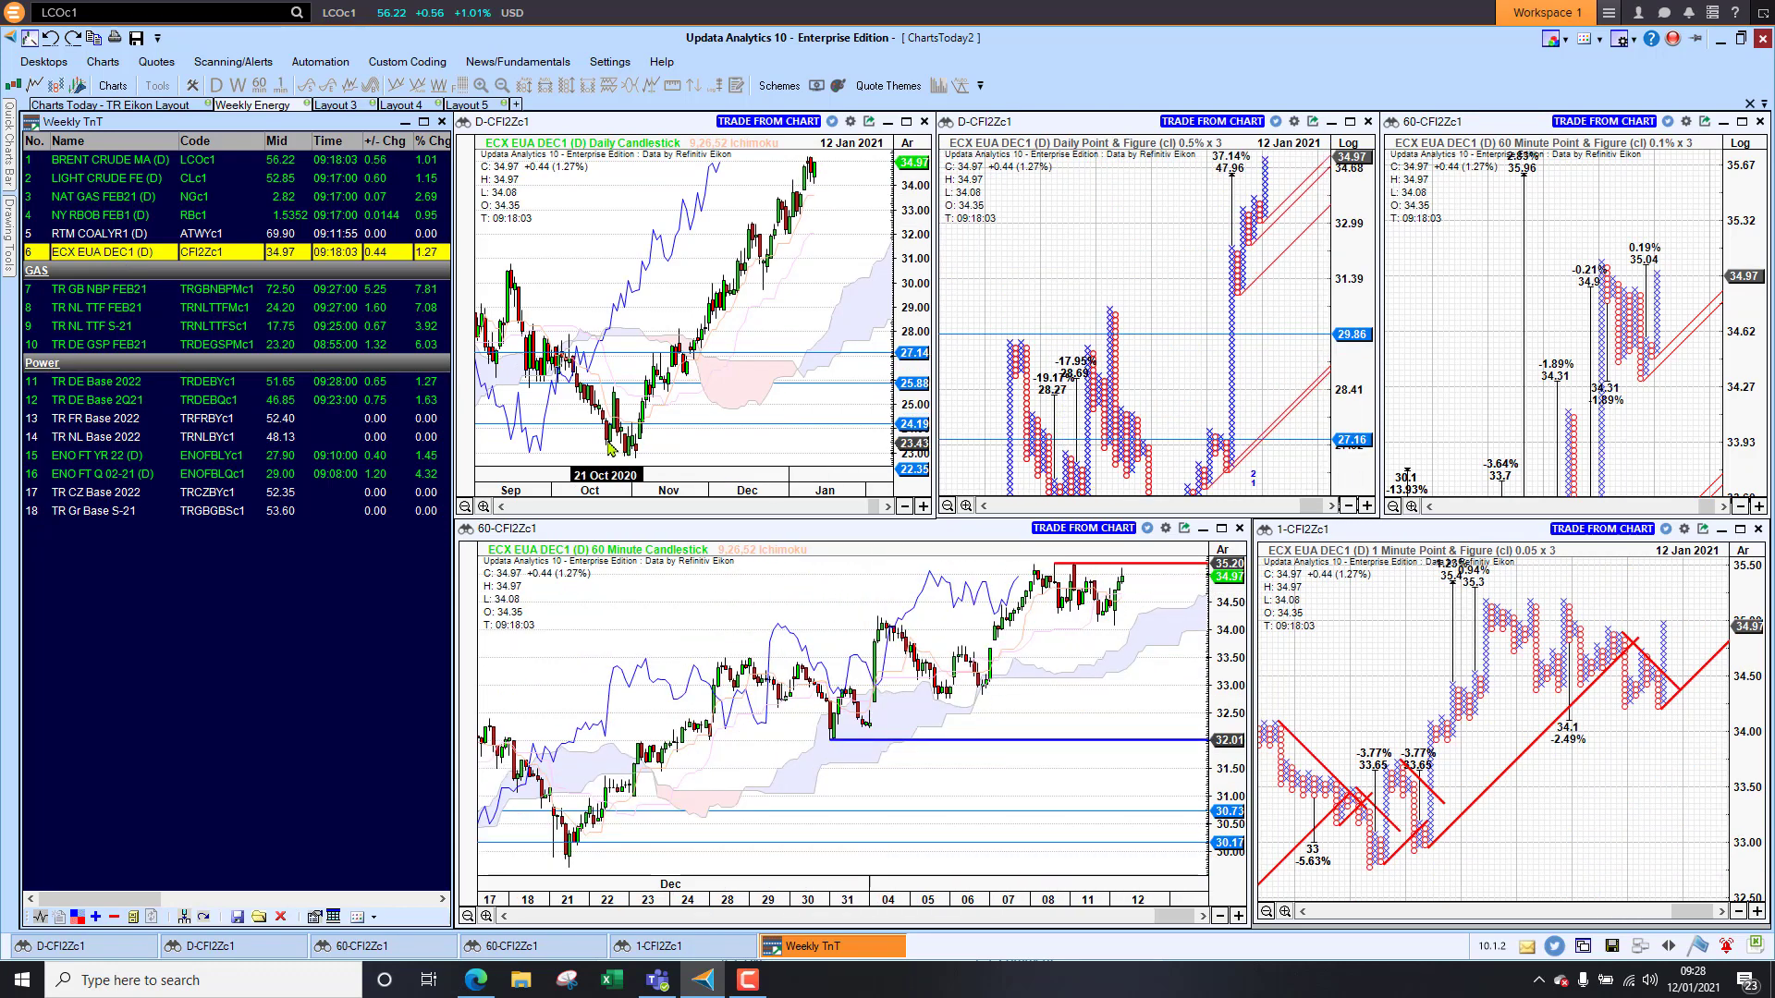
{"action": "left_click", "coordinate": [93, 290]}
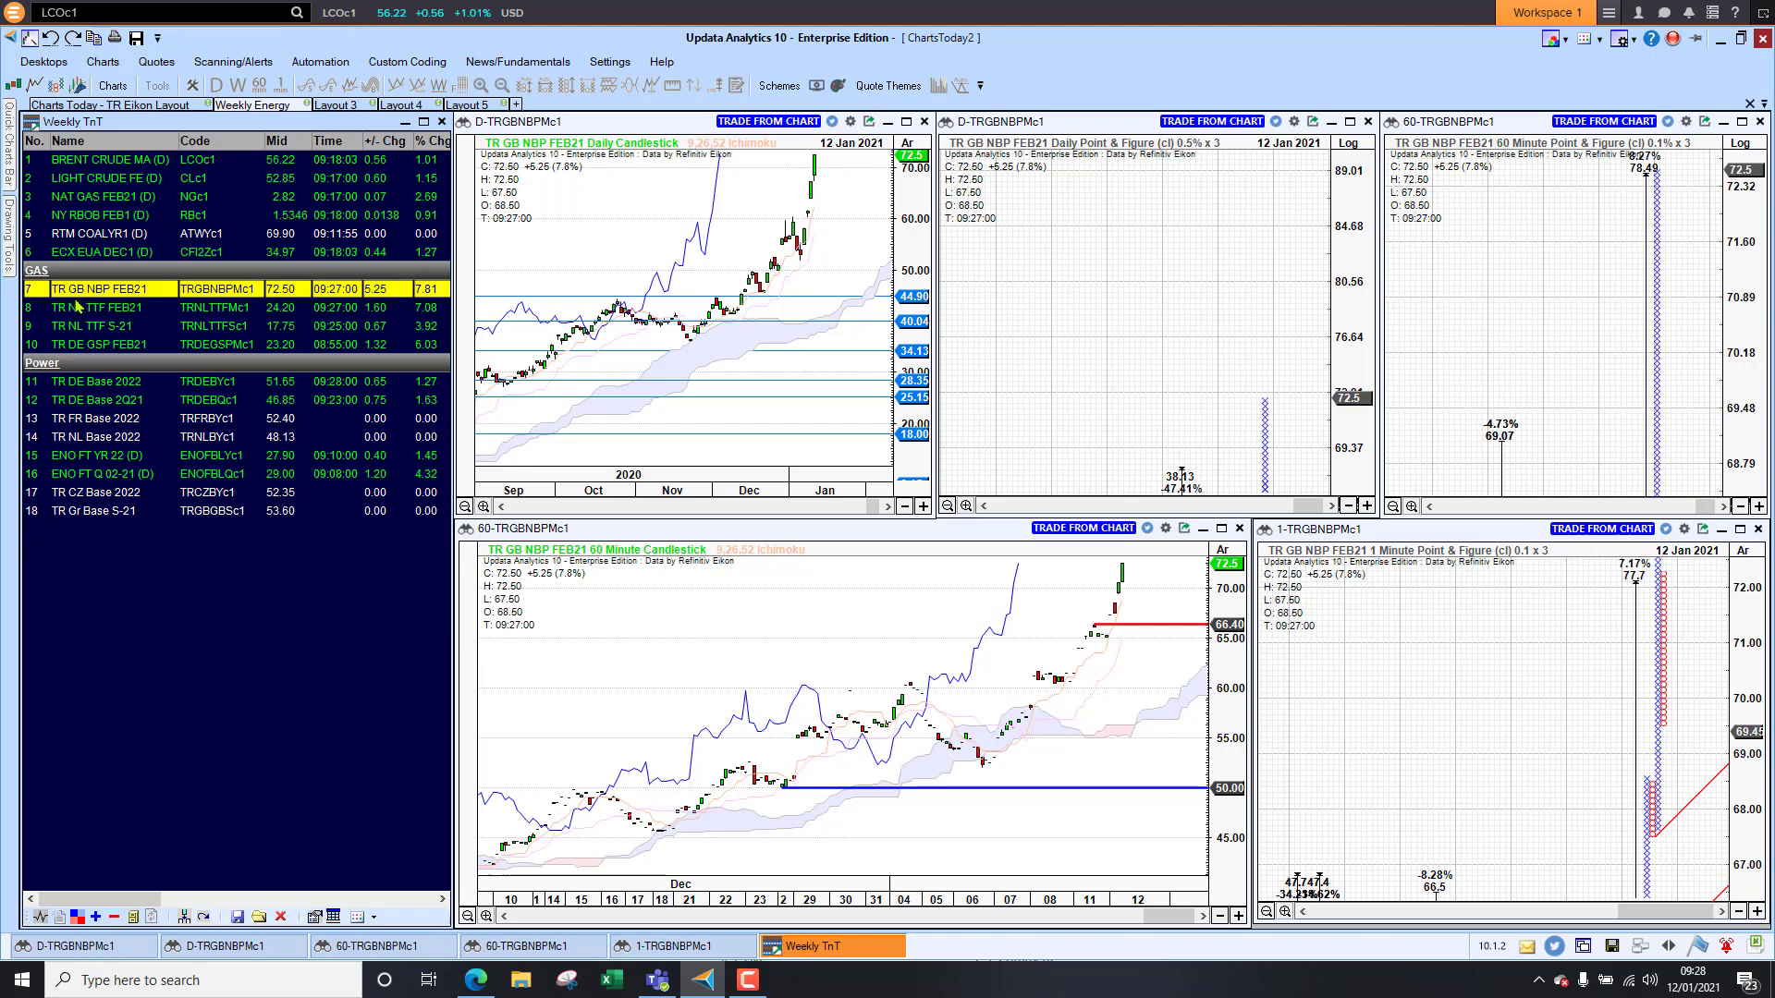
Step: Review TR NL TTF FEB21 and TR DE Base 2022, panning the 1-minute P&F chart down
{"action": "left_click", "coordinate": [78, 307]}
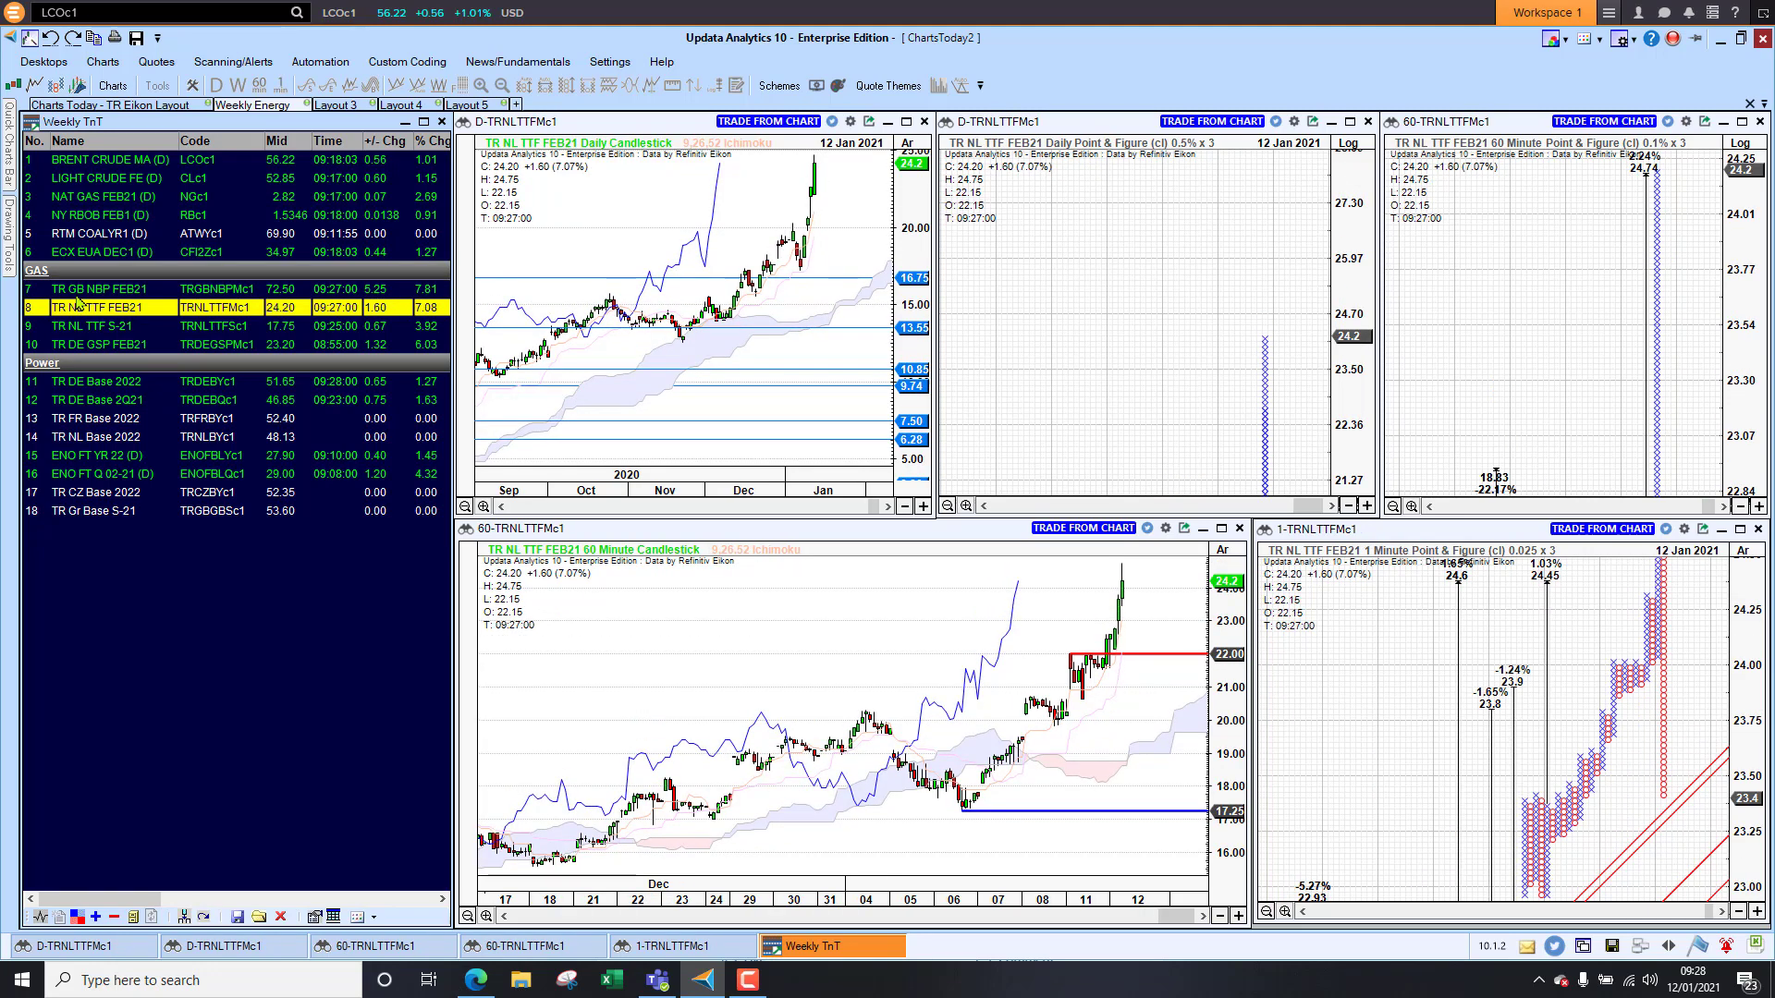
{"action": "left_click", "coordinate": [85, 382]}
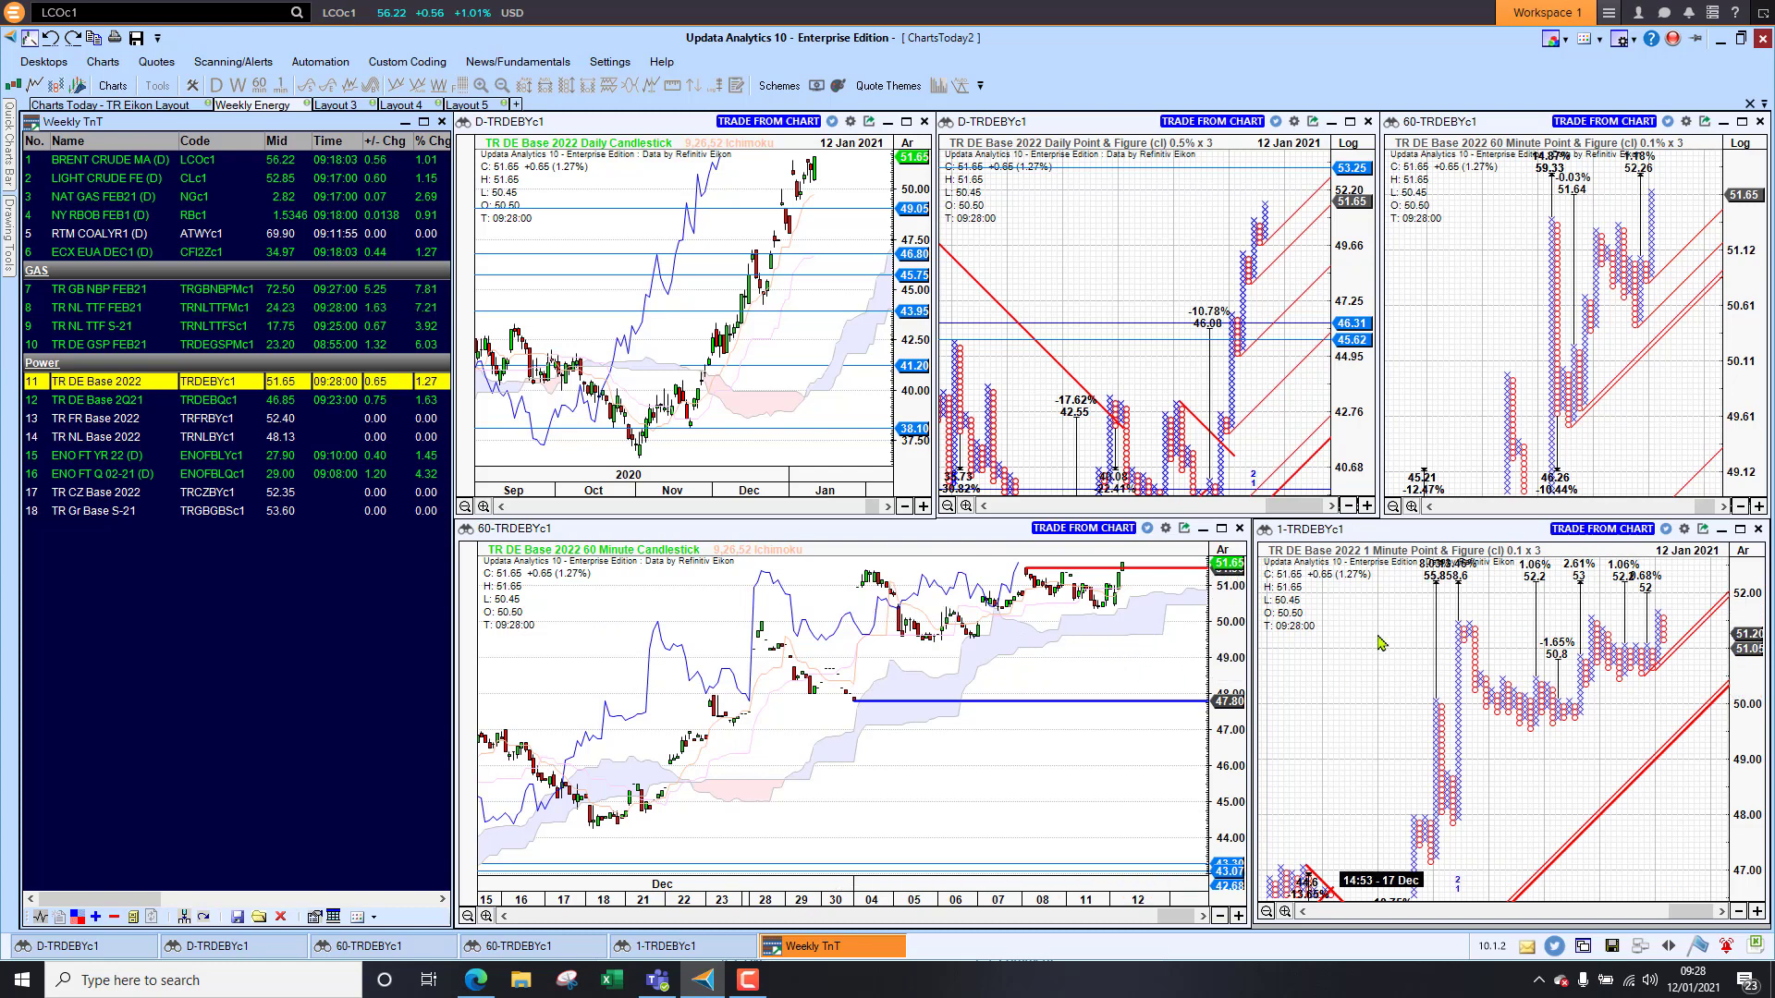
{"action": "left_click_drag", "start_coordinate": [1379, 642], "coordinate": [1386, 736]}
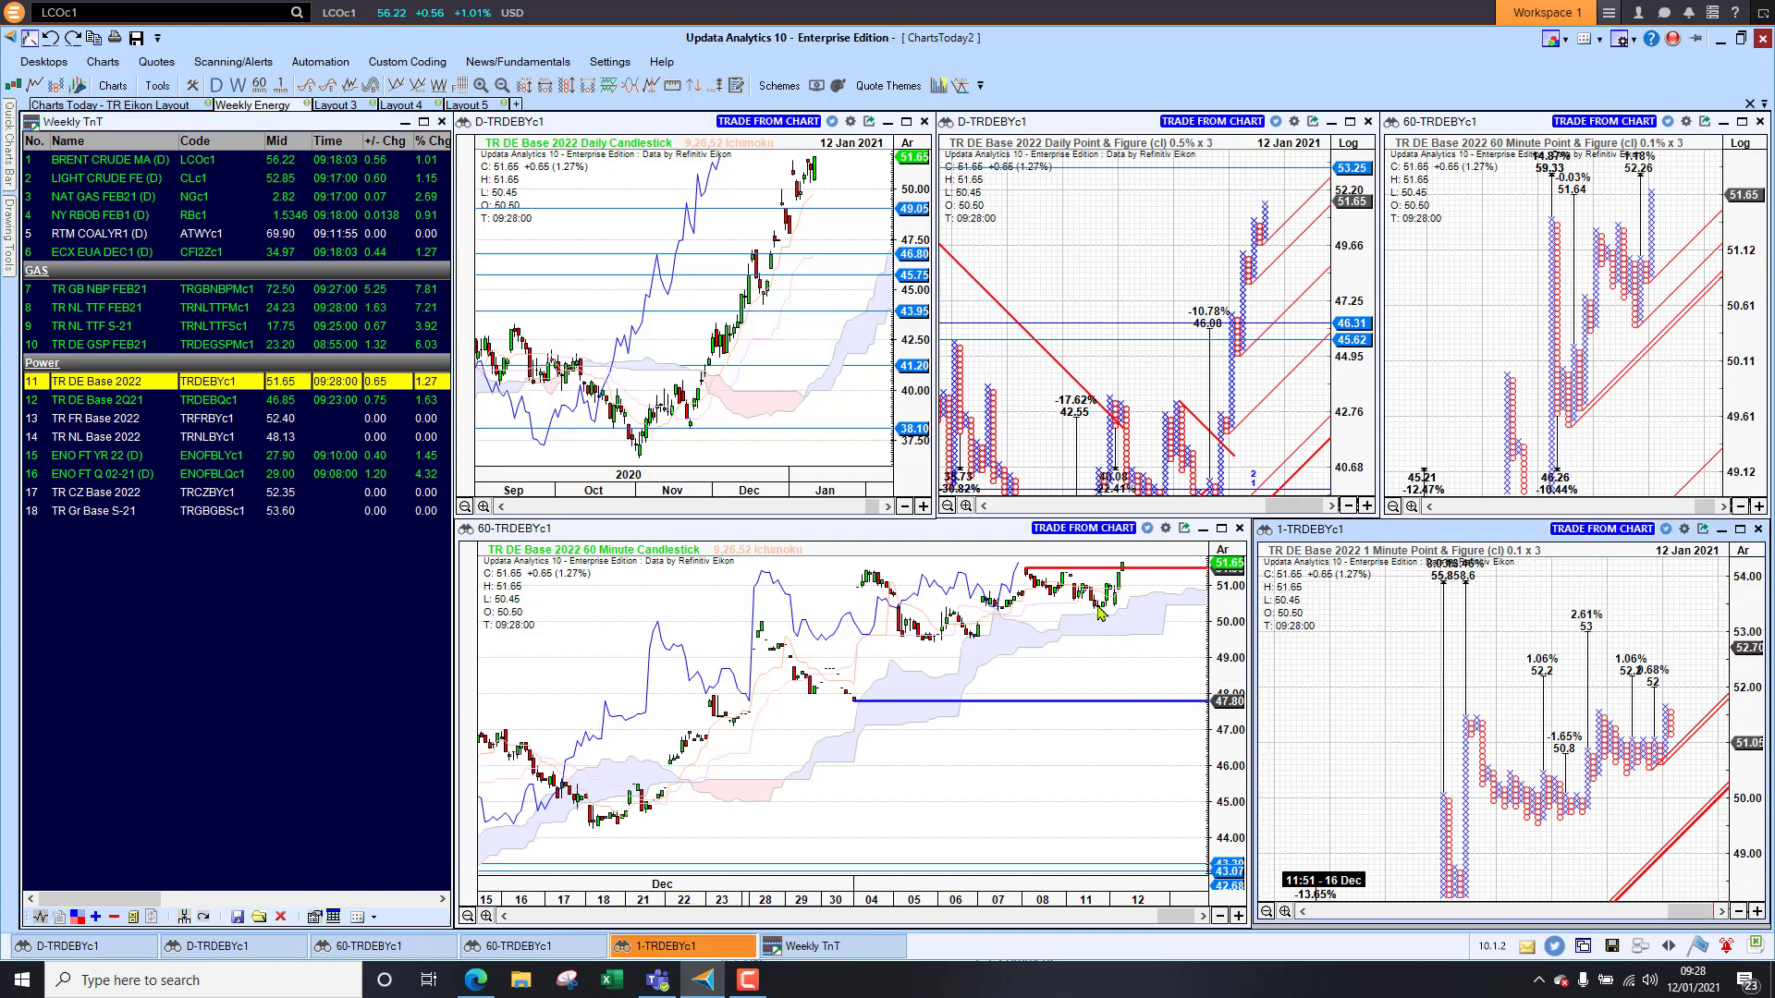
Step: Step through TR FR Base 2022 and ENO FT YR 22 to TR Gr Base S-21
{"action": "left_click", "coordinate": [92, 423]}
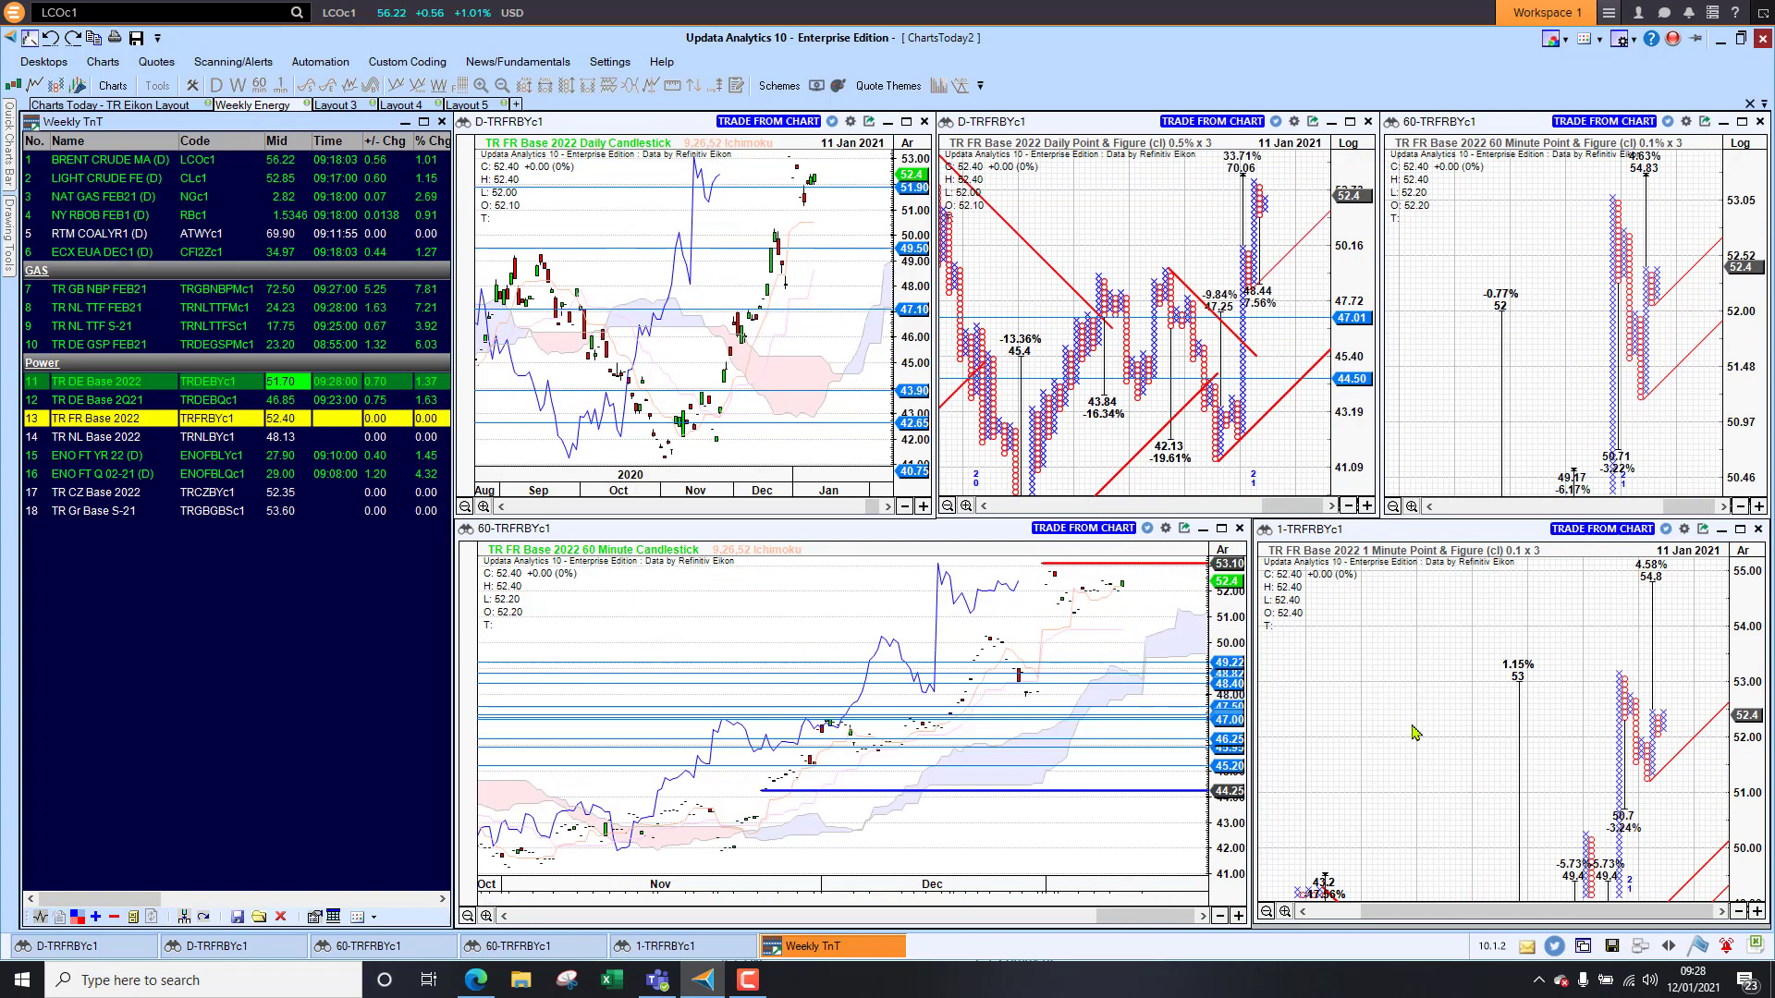
{"action": "left_click", "coordinate": [121, 456]}
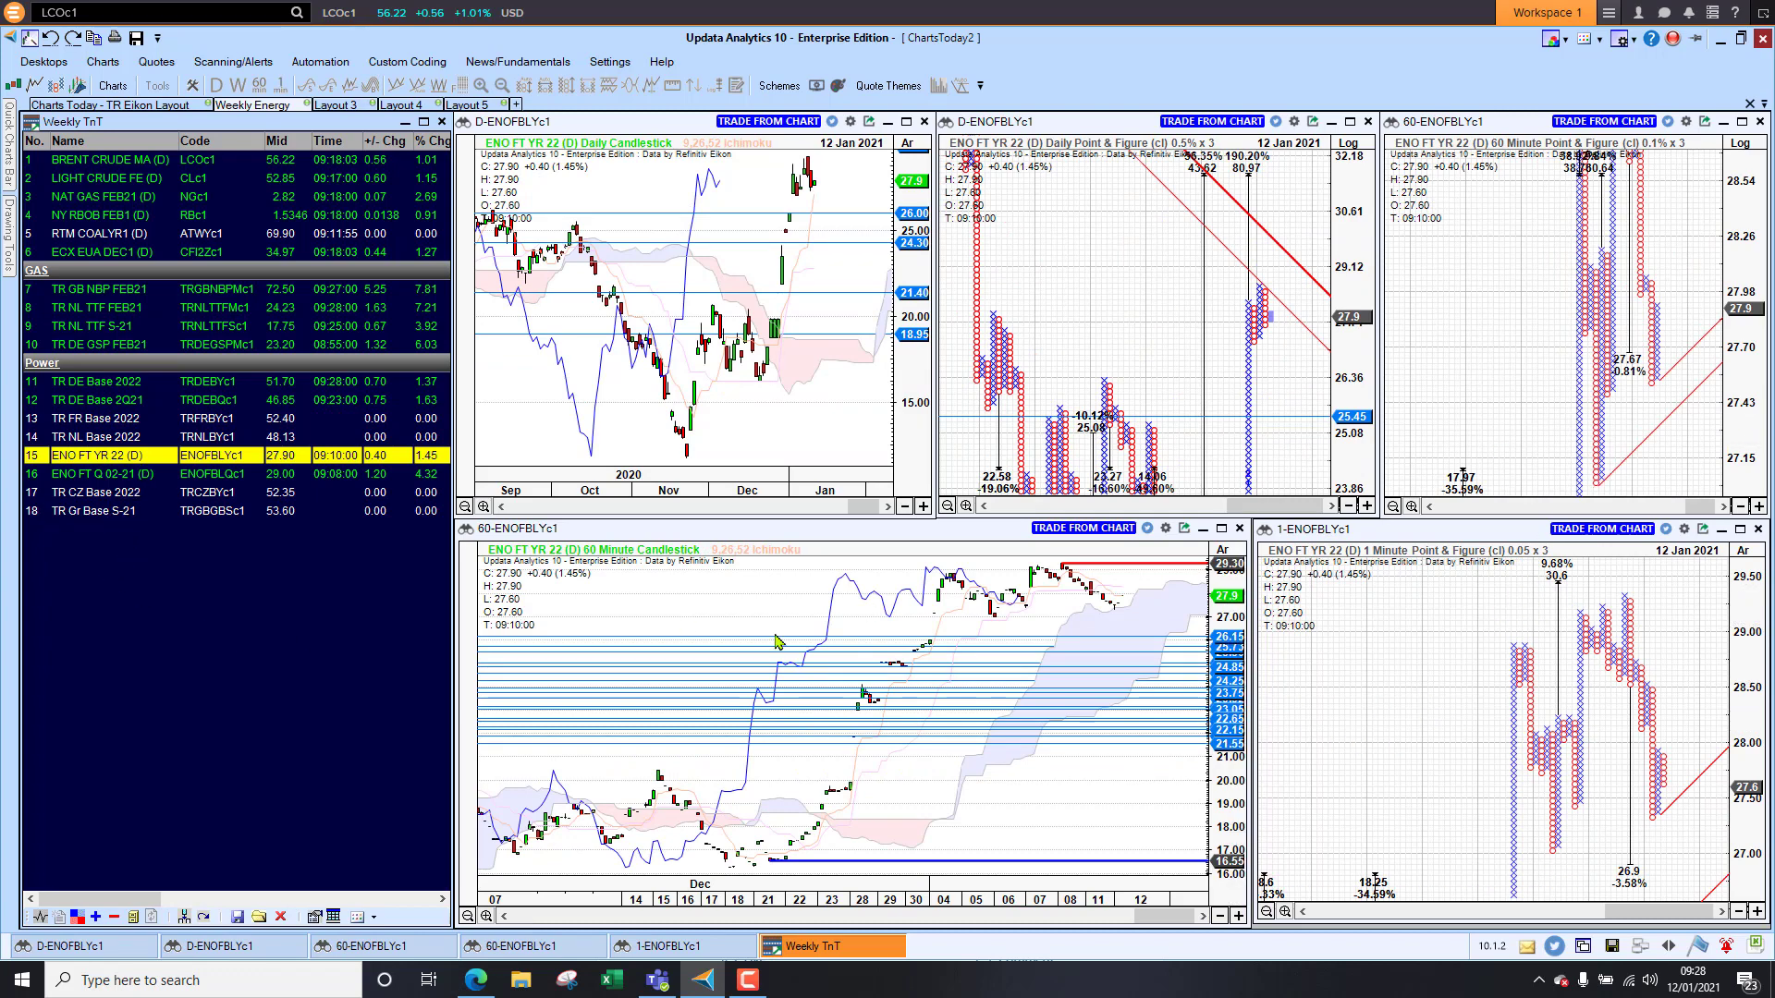
{"action": "left_click", "coordinate": [100, 511]}
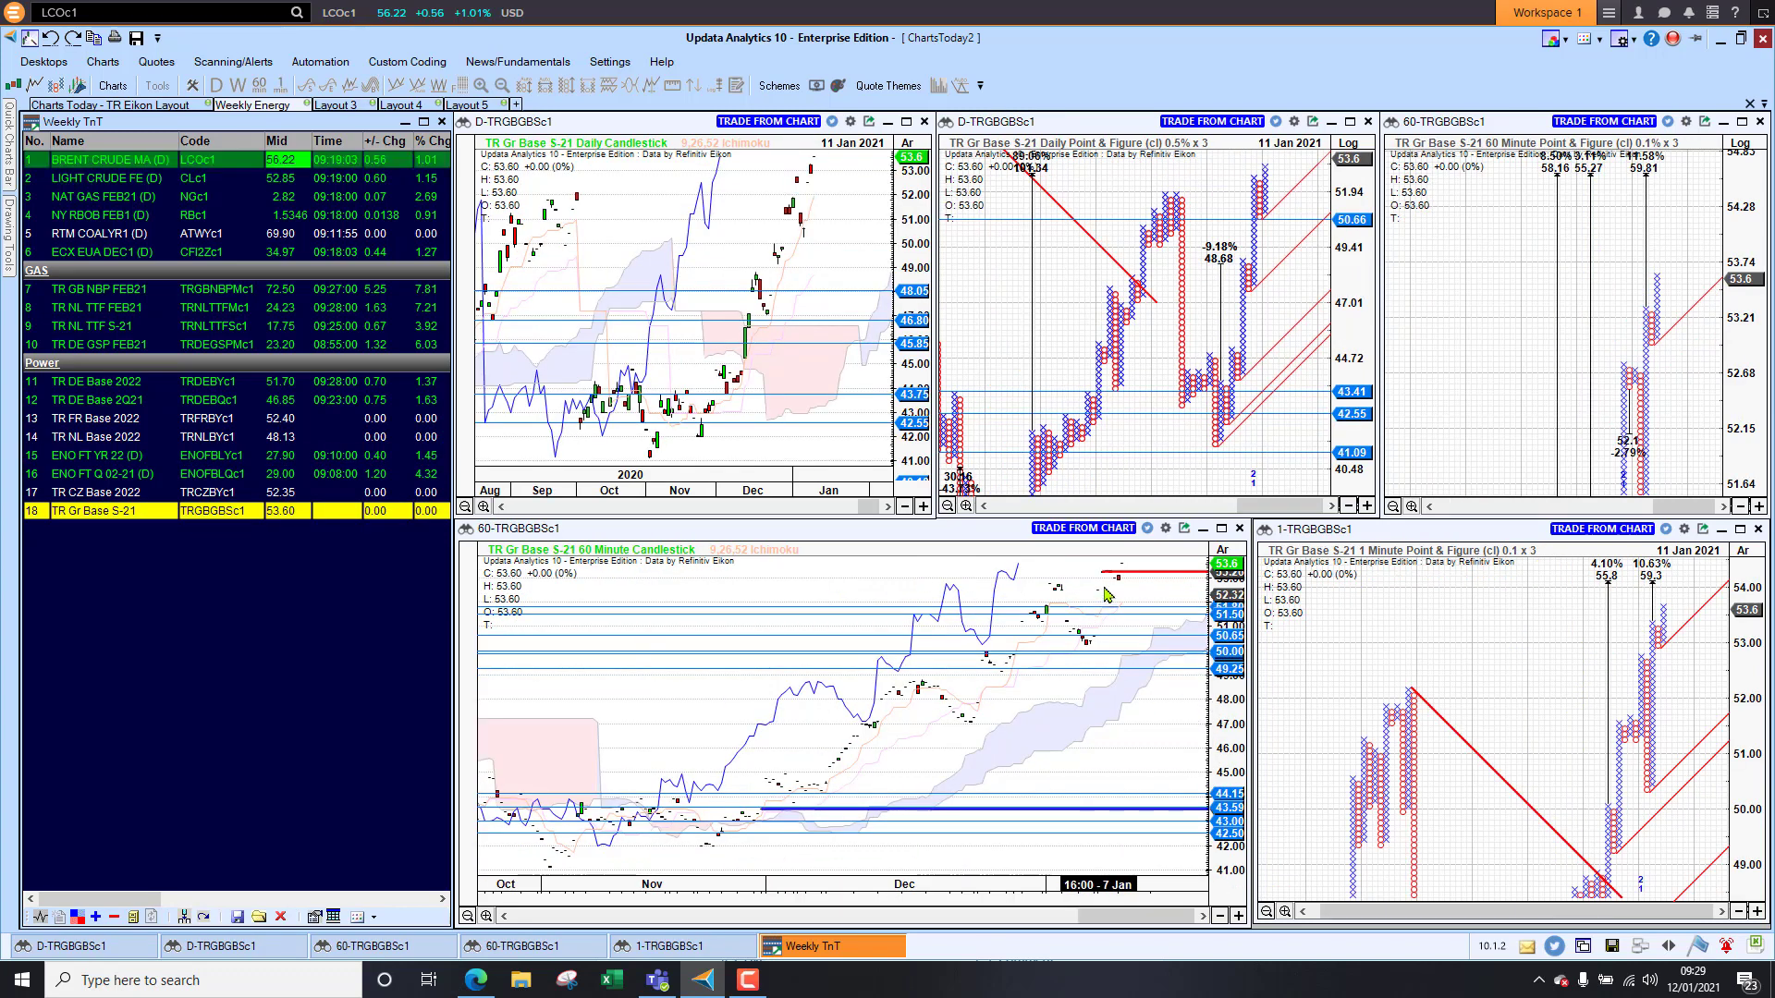